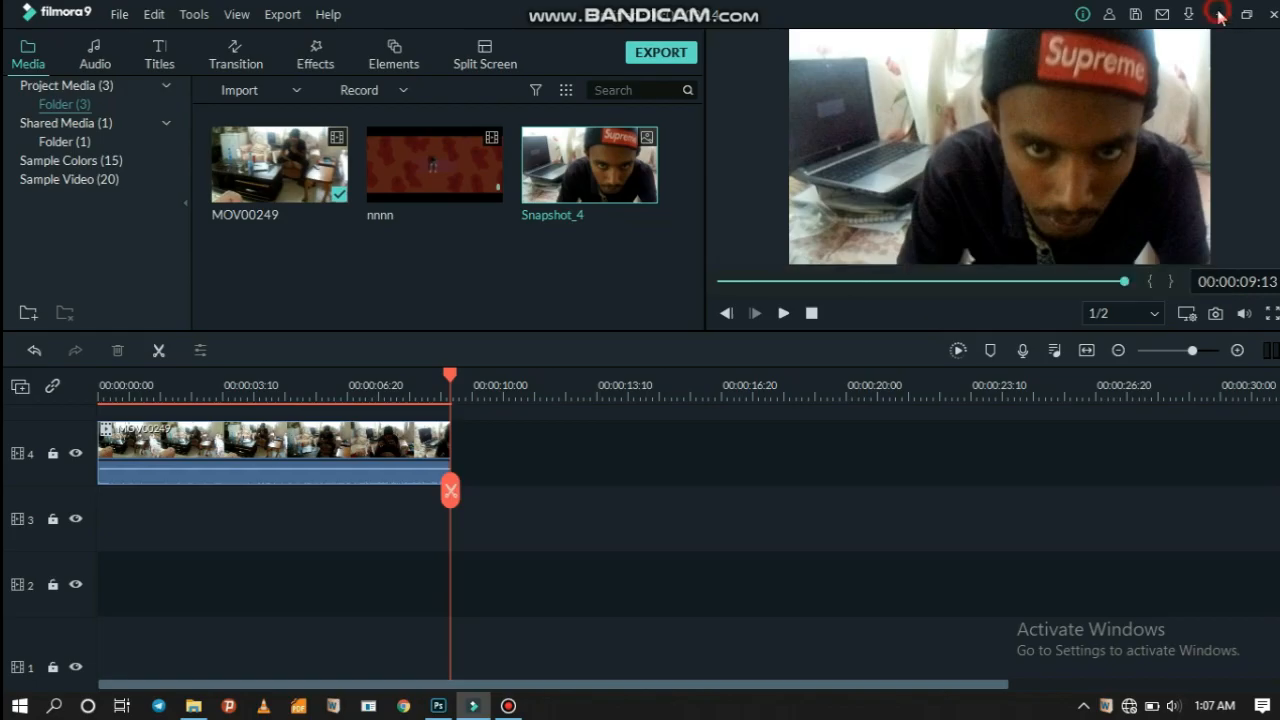
Step: Search the computer for the Snapshot_4 image and open its file location
left_click(1219, 14)
left_click(57, 707)
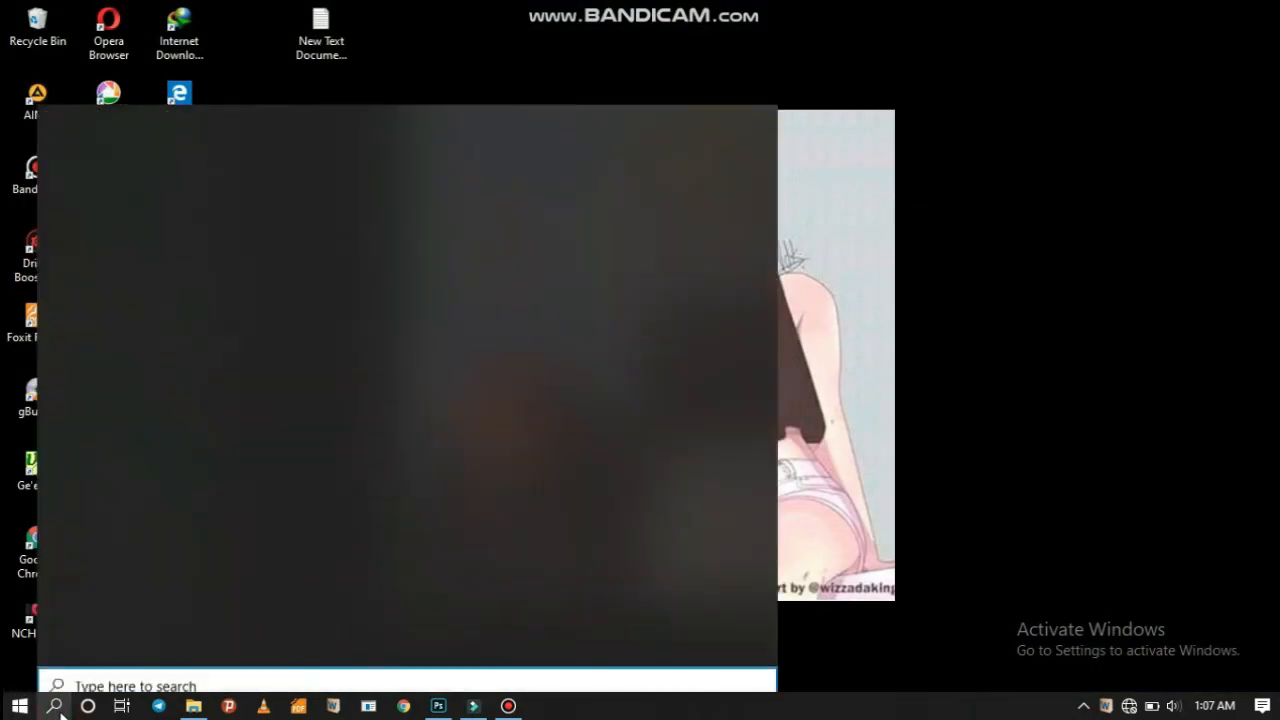
type("sn")
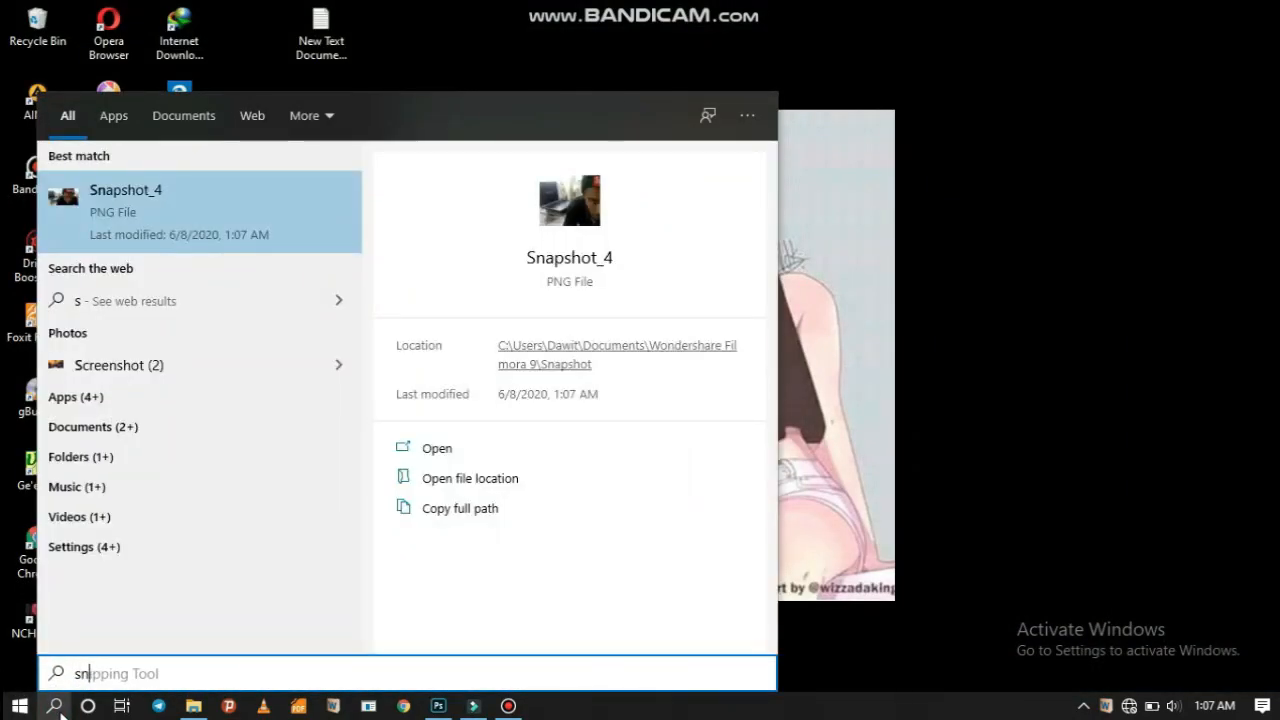
type("ap")
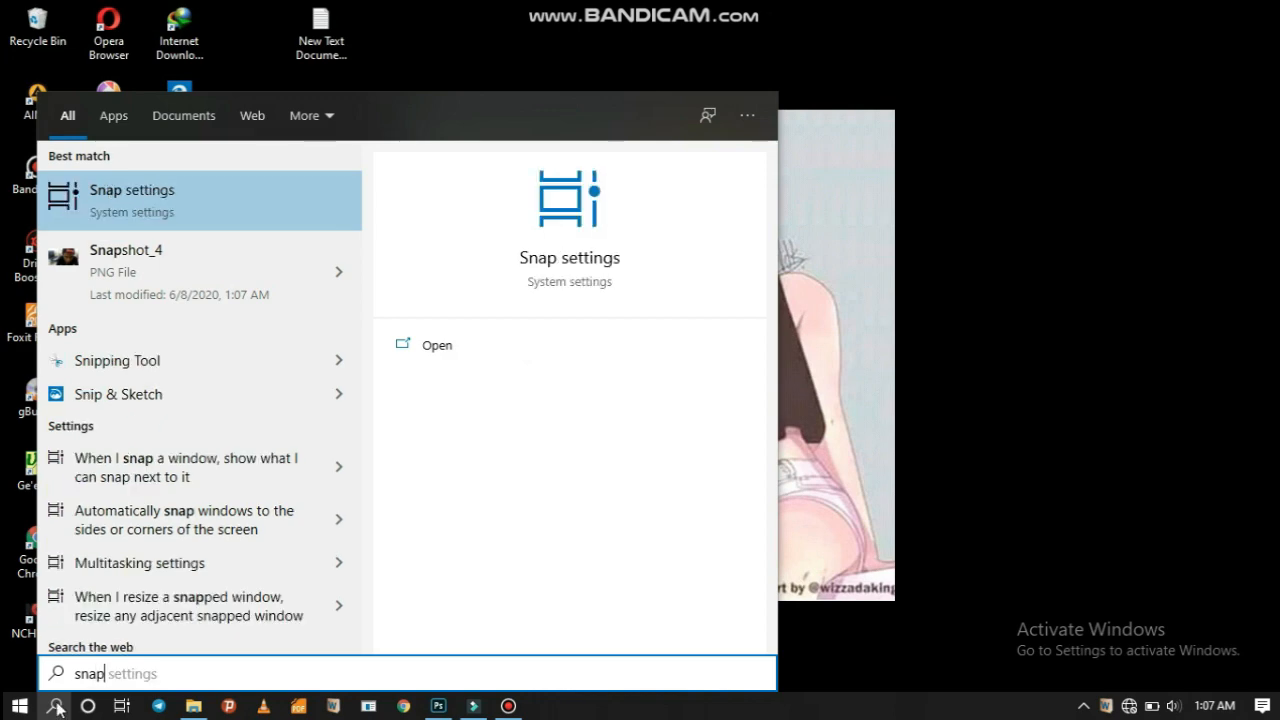
right_click(134, 277)
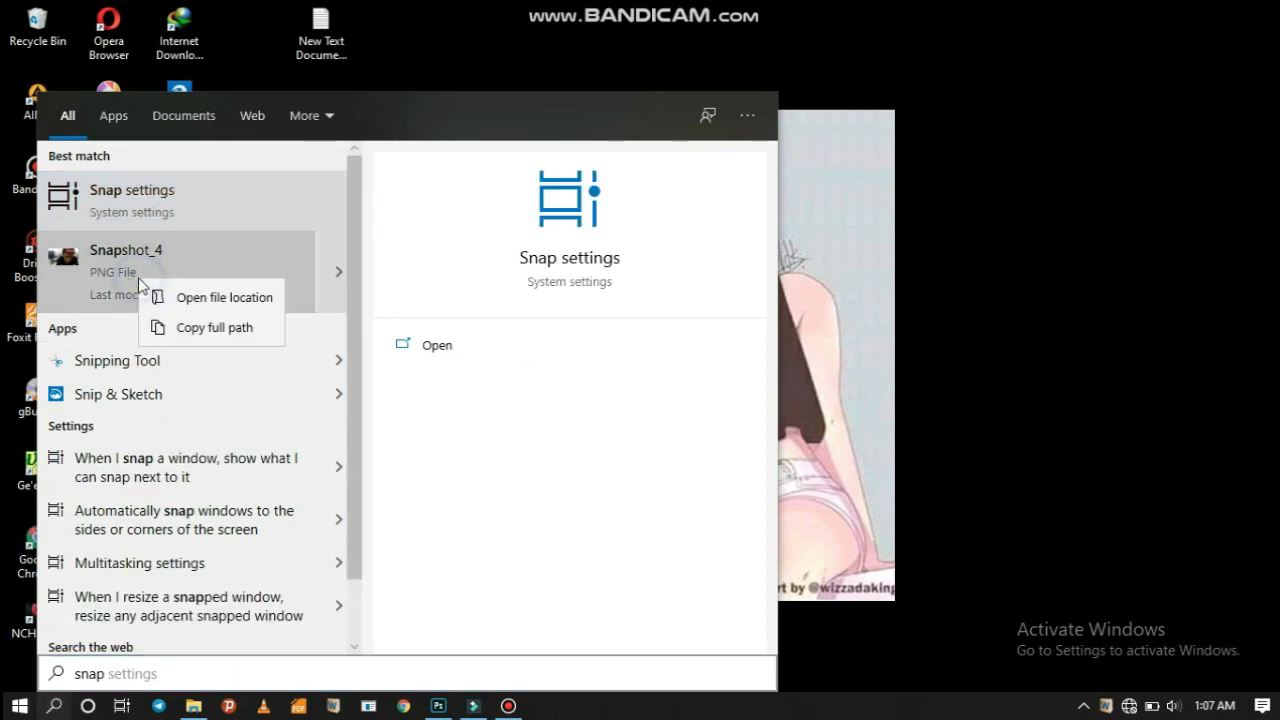
left_click(184, 322)
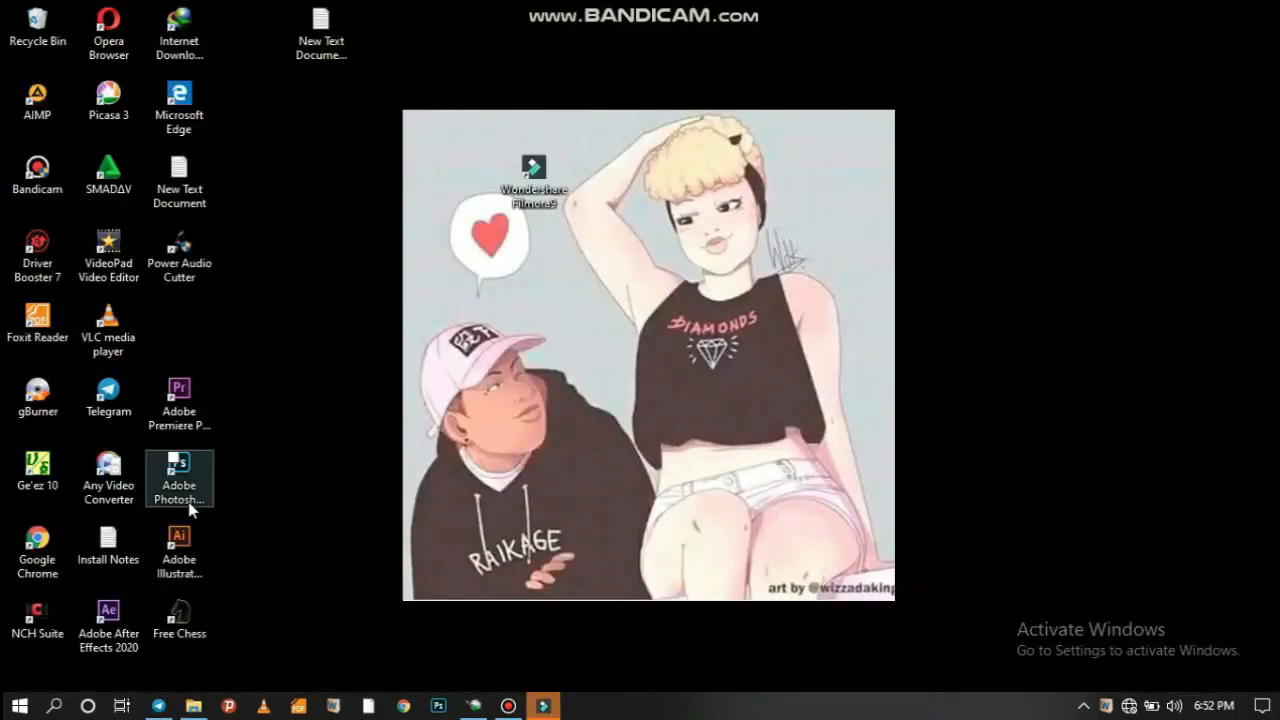
Step: Launch Adobe Photoshop 2020 and open the Snapshot_4 image from the Snapshot folder in it
left_click_drag(179, 470, 838, 186)
right_click(838, 184)
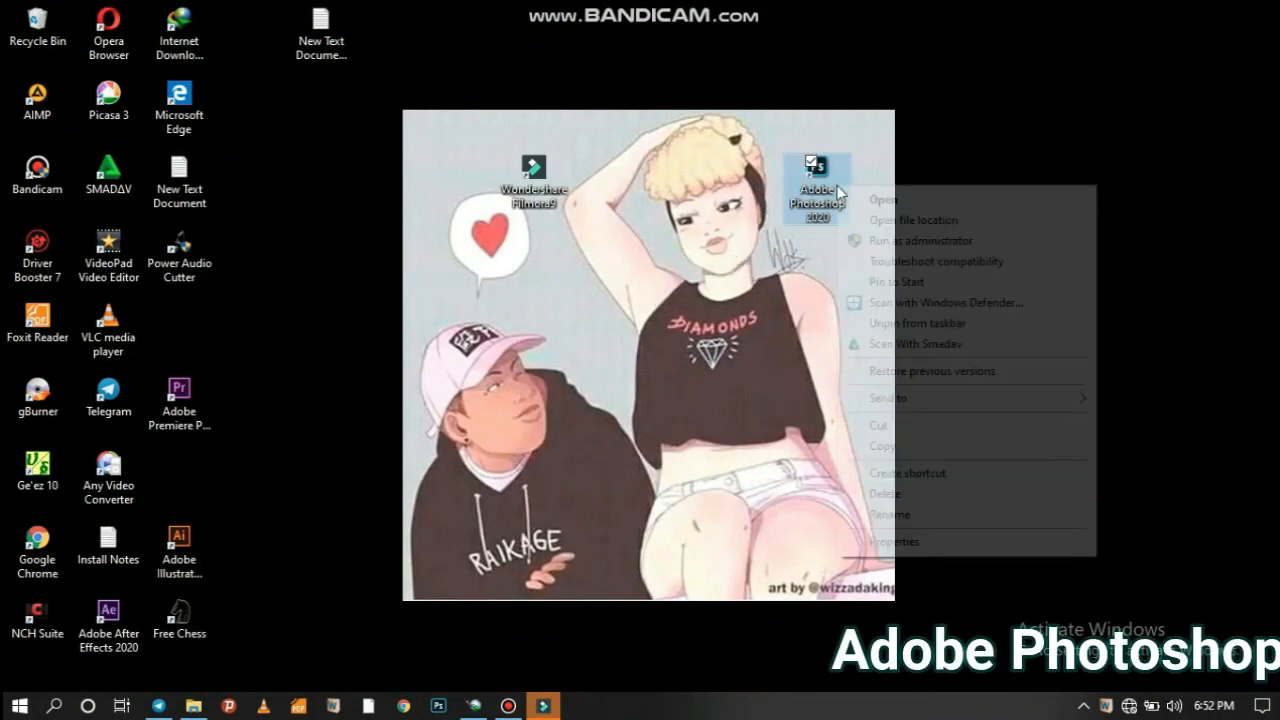
left_click(874, 200)
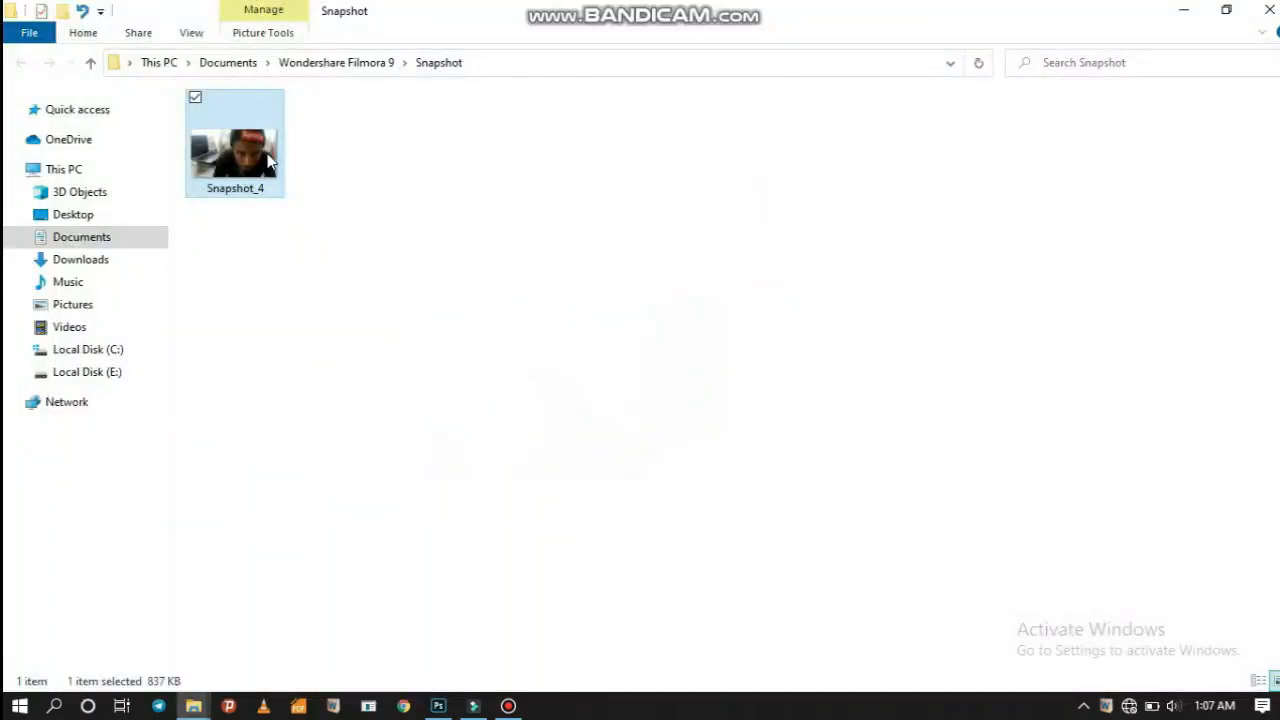
left_click_drag(268, 160, 425, 348)
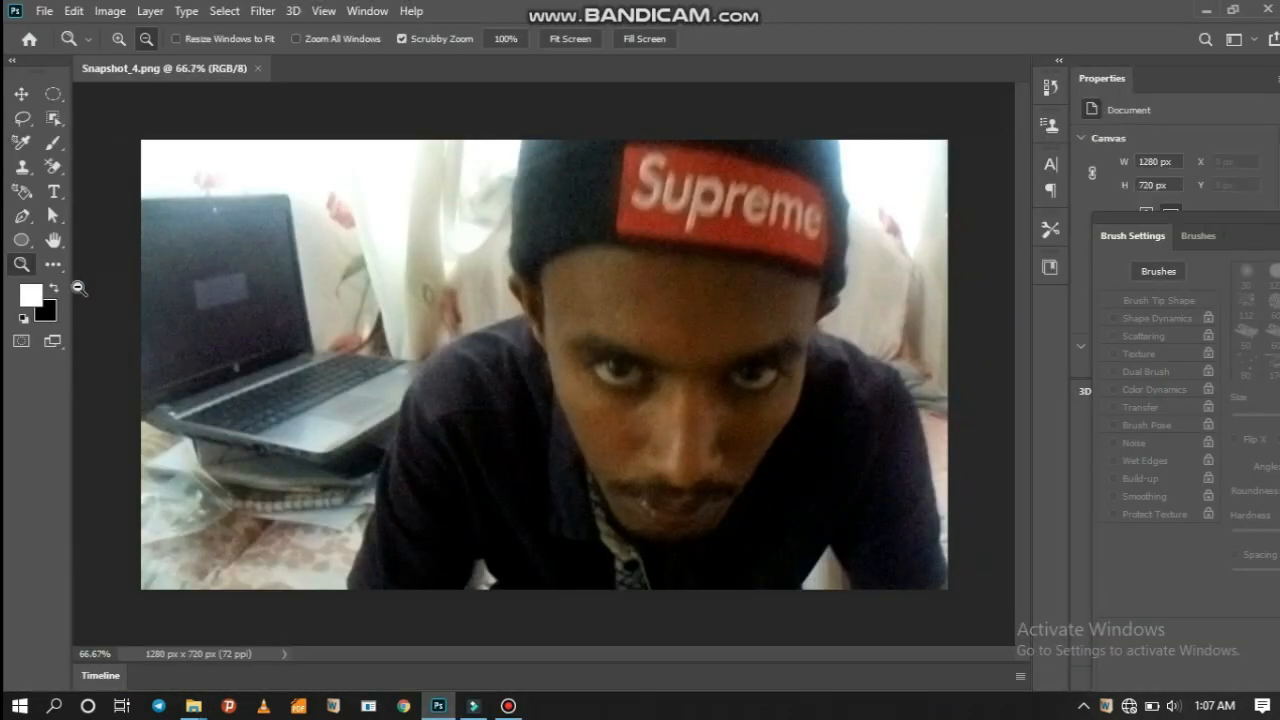
Step: Zoom in on the eye nearer the laptop and choose the Background Eraser 30 pixels tool preset
left_click(120, 40)
mouse_move(600, 337)
left_mouse_down()
mouse_move(631, 414)
mouse_move(611, 335)
left_mouse_up()
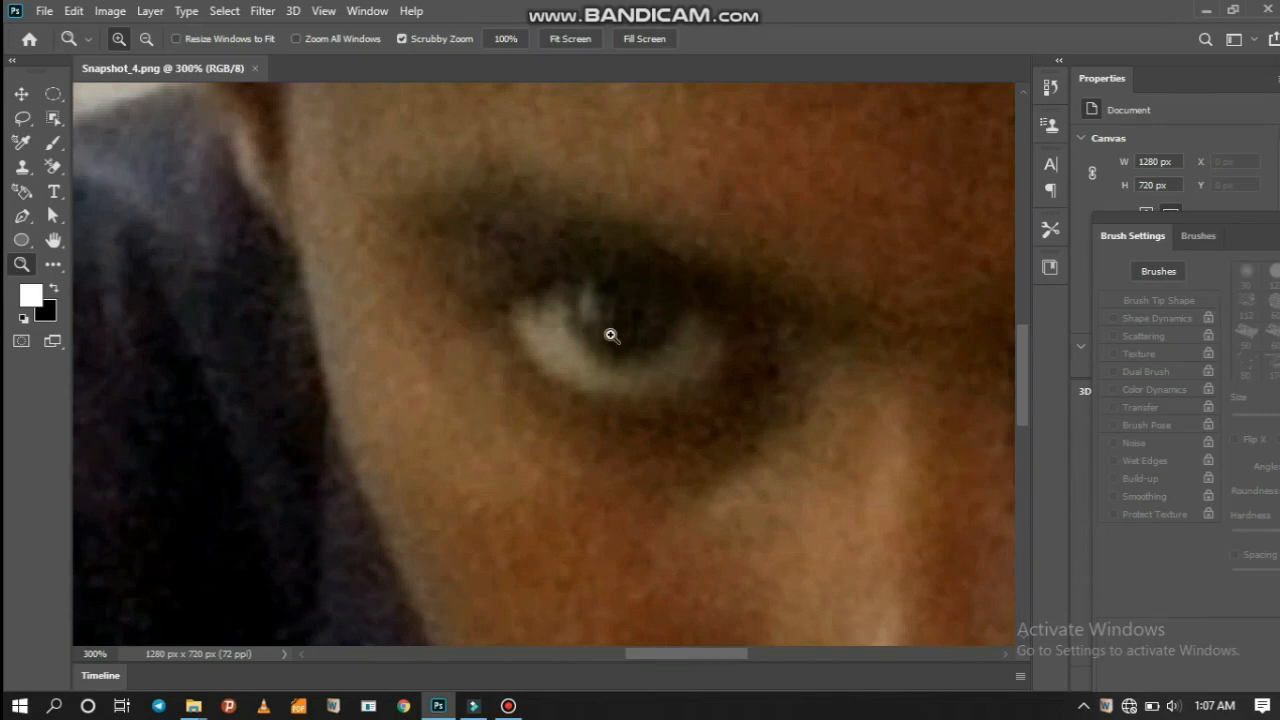
left_click(53, 95)
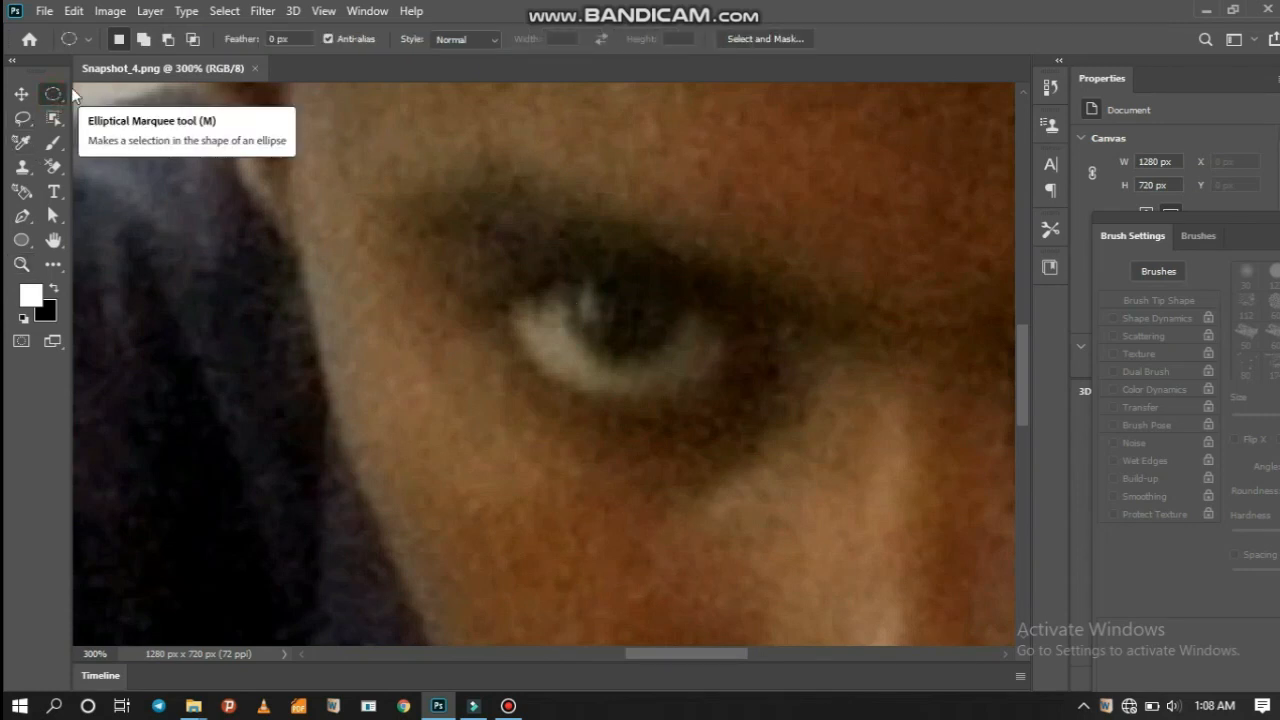
left_click(91, 40)
left_click(118, 176)
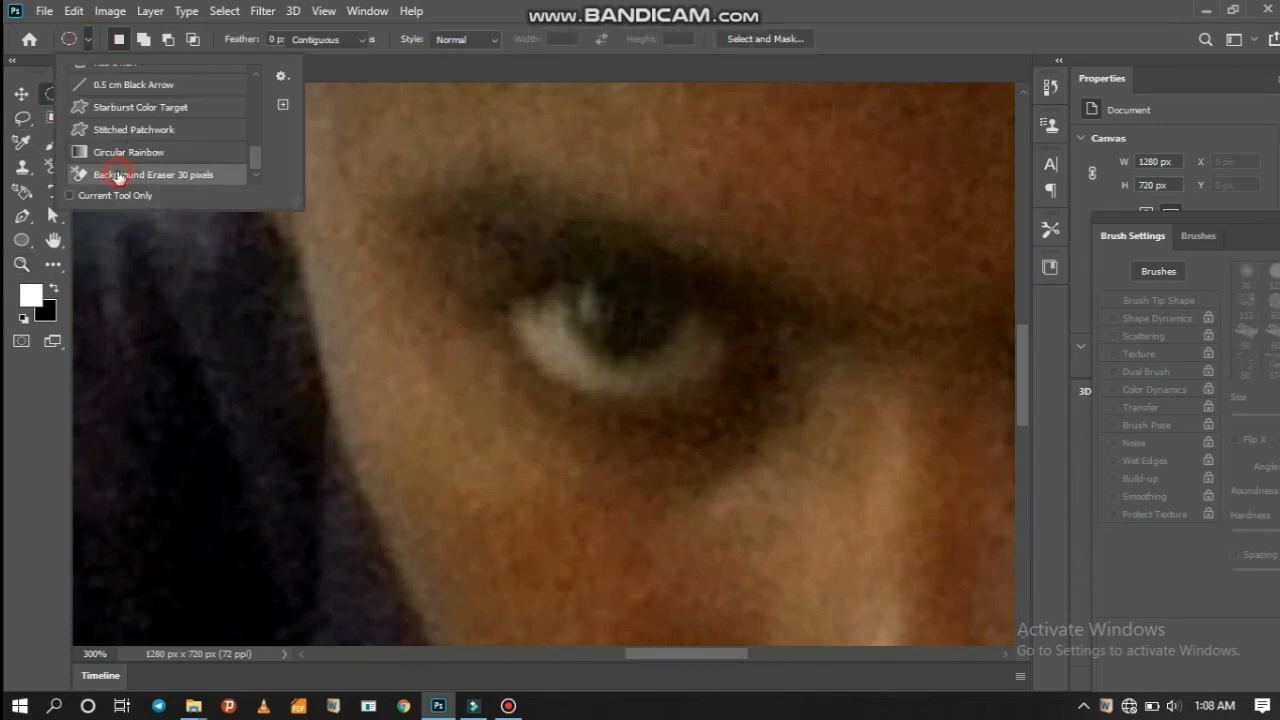
left_click(640, 6)
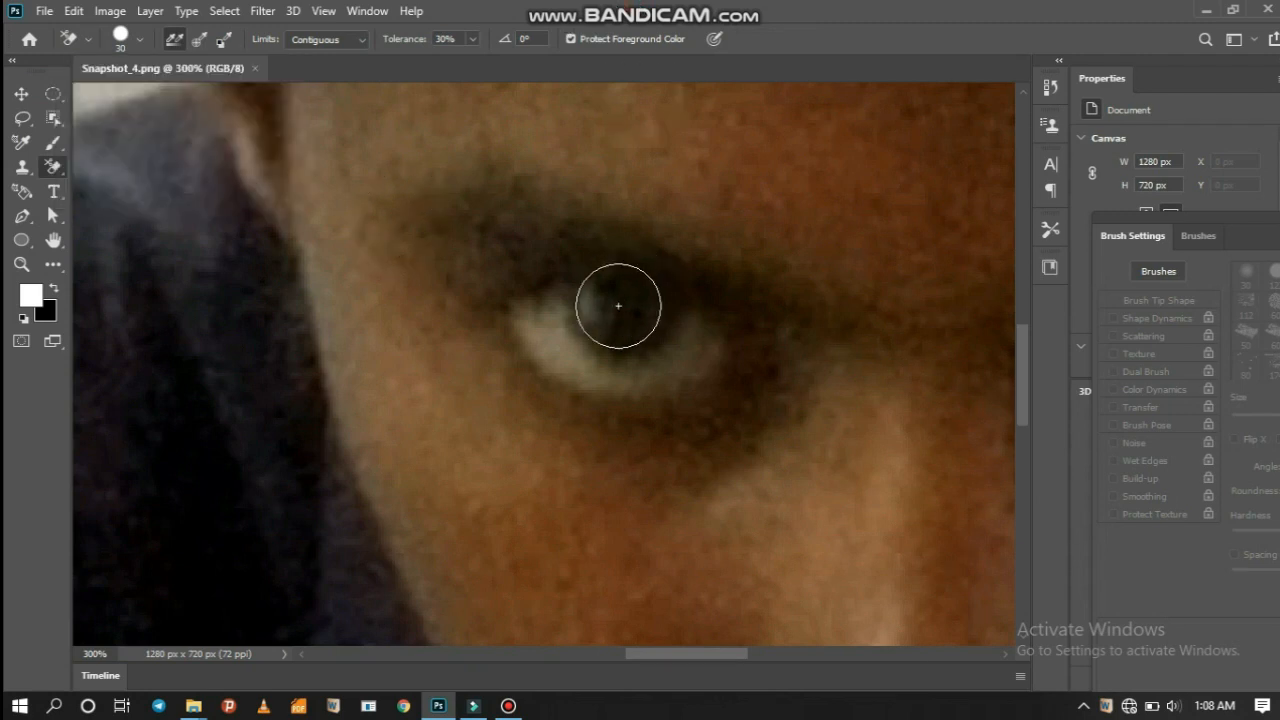
Step: Reduce the Background Eraser brush to 19 px and erase the pupil of the eye nearer the laptop
left_click(88, 38)
left_click(88, 38)
left_click(140, 39)
left_click(57, 92)
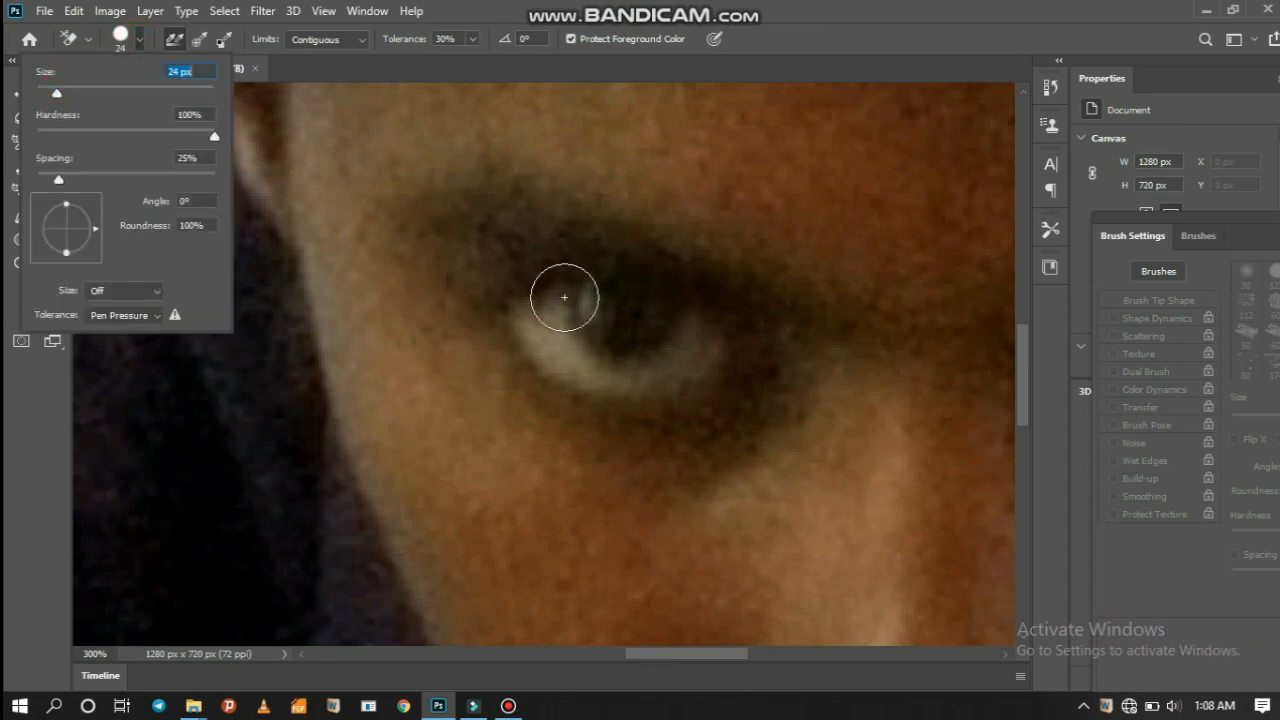
key("Return")
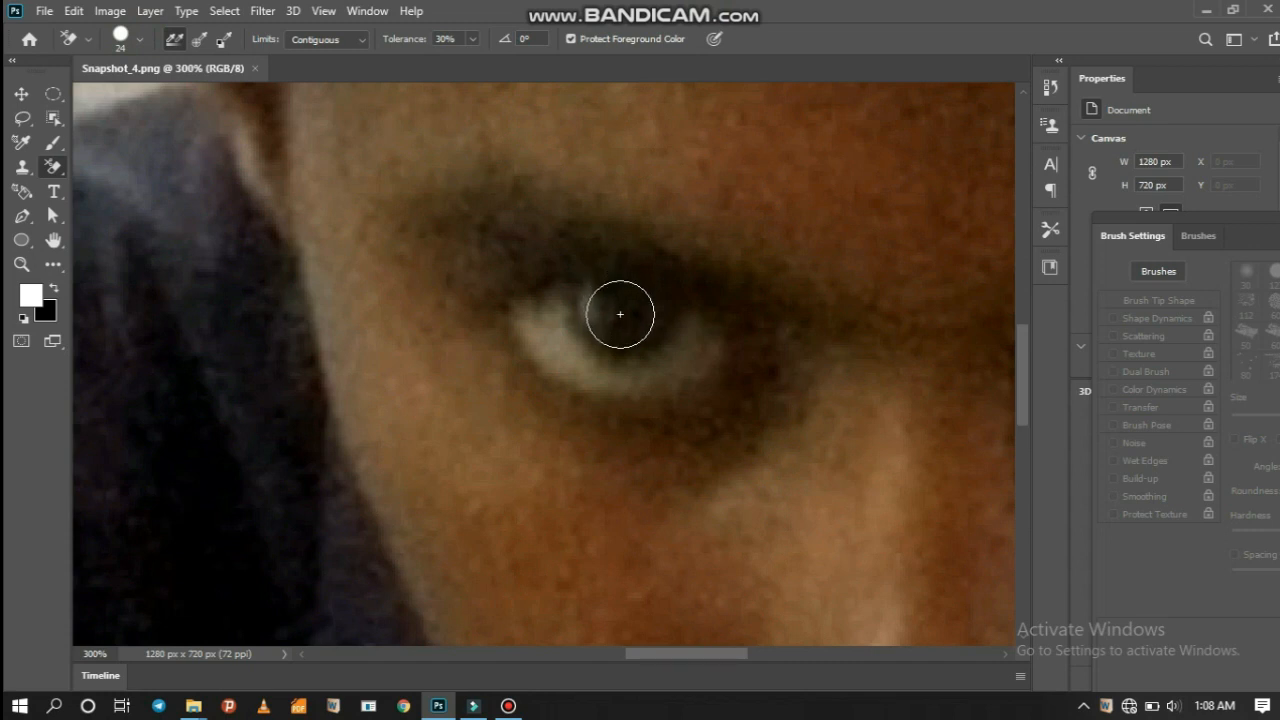
key("[")
left_click(620, 313)
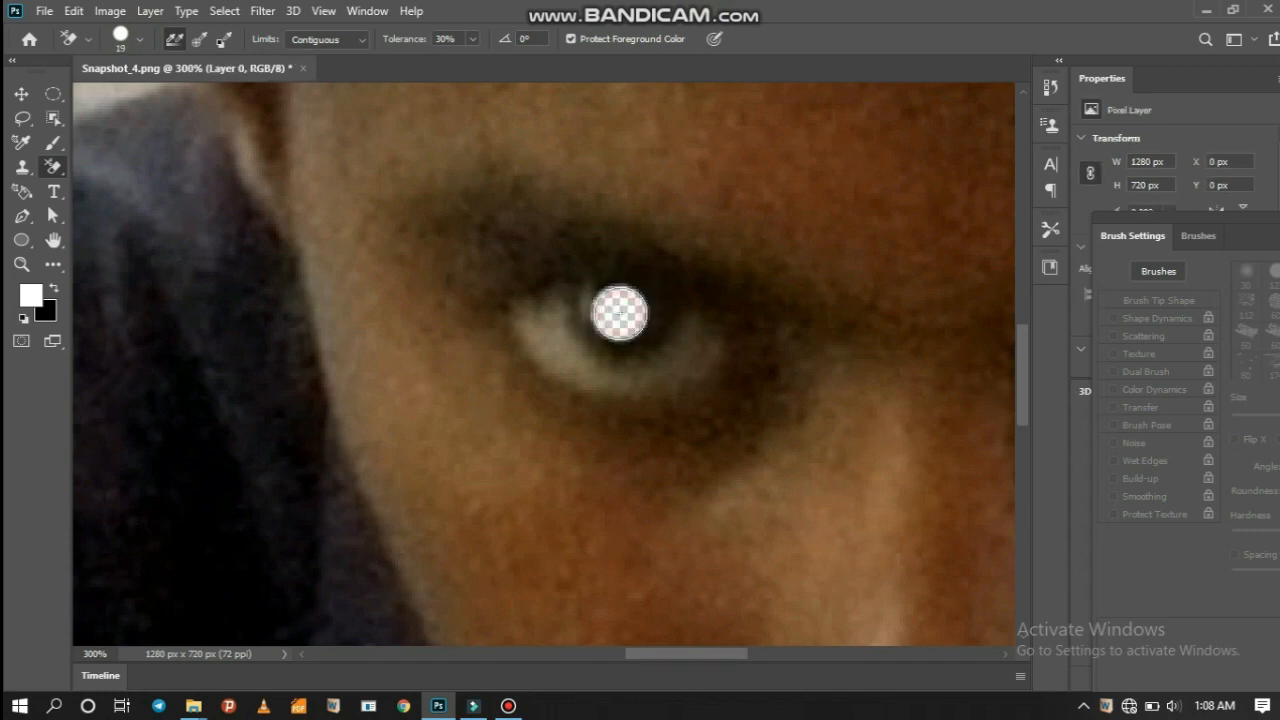
Step: Return the view to 100% and save the edited Snapshot_4.png over the original file
left_click(21, 264)
left_click(146, 38)
left_click(487, 266)
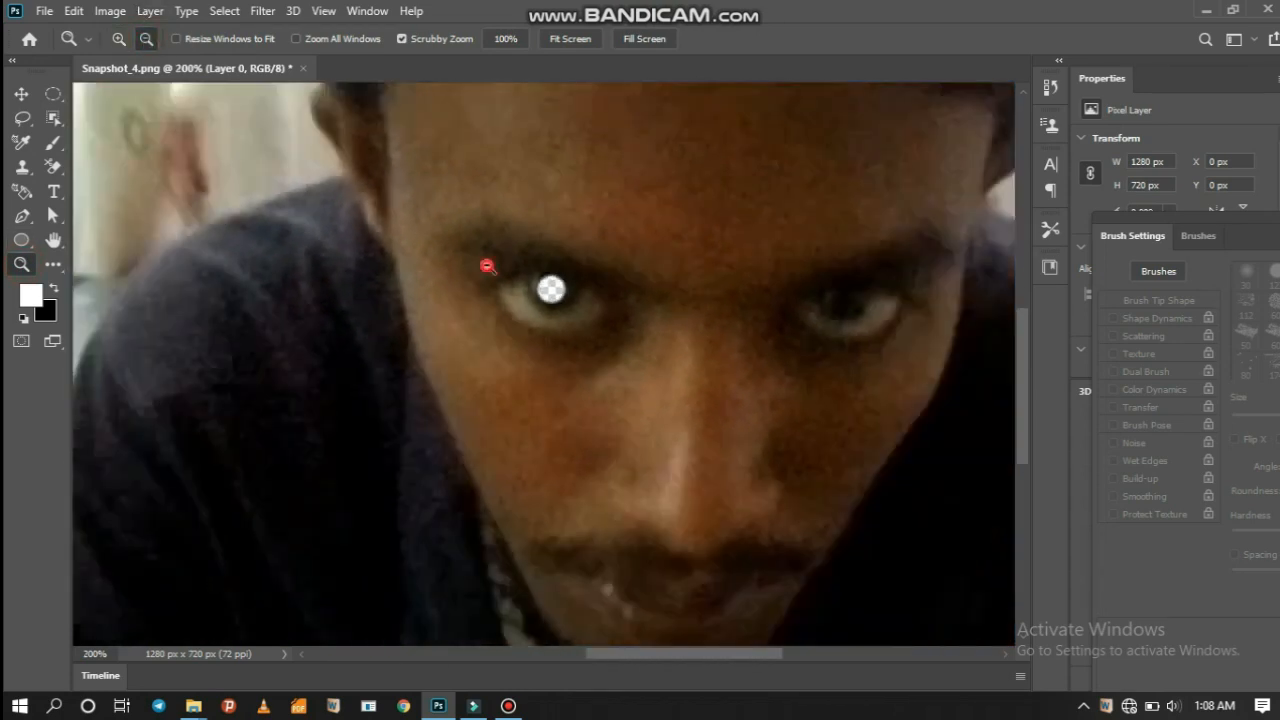
left_click(487, 266)
left_click(487, 266)
key("ctrl+1")
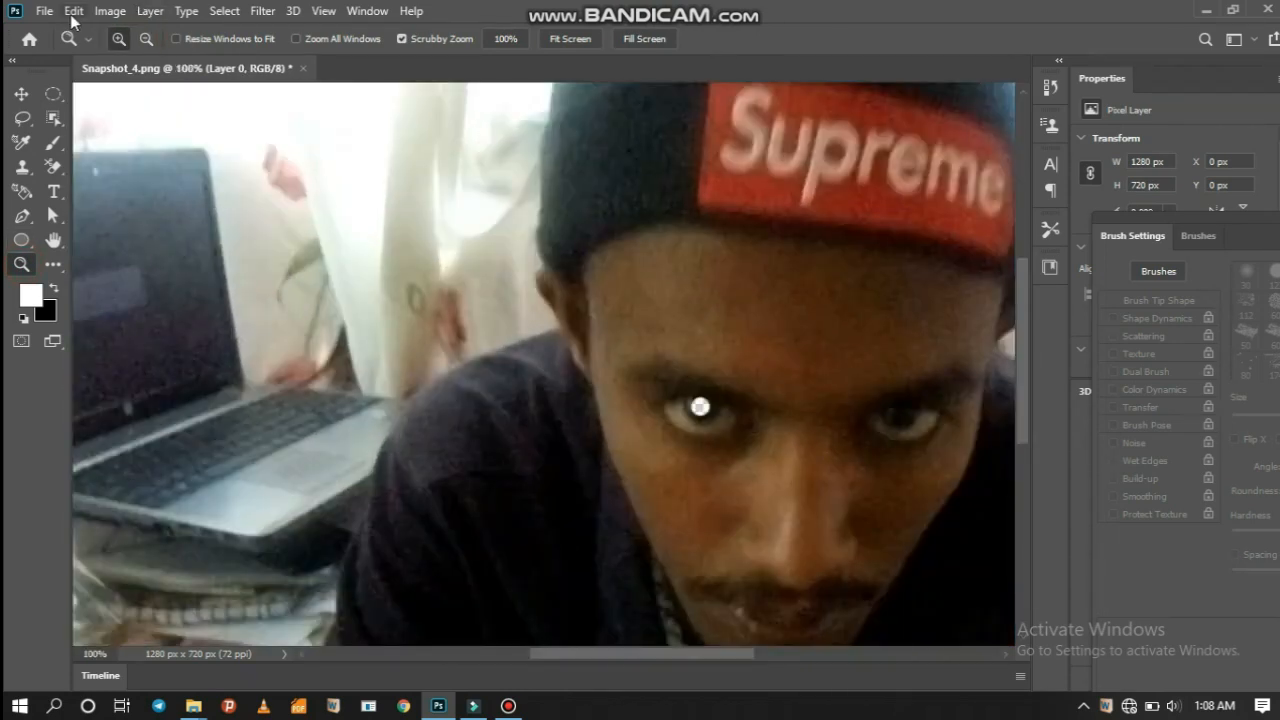
left_click(44, 11)
left_click(136, 219)
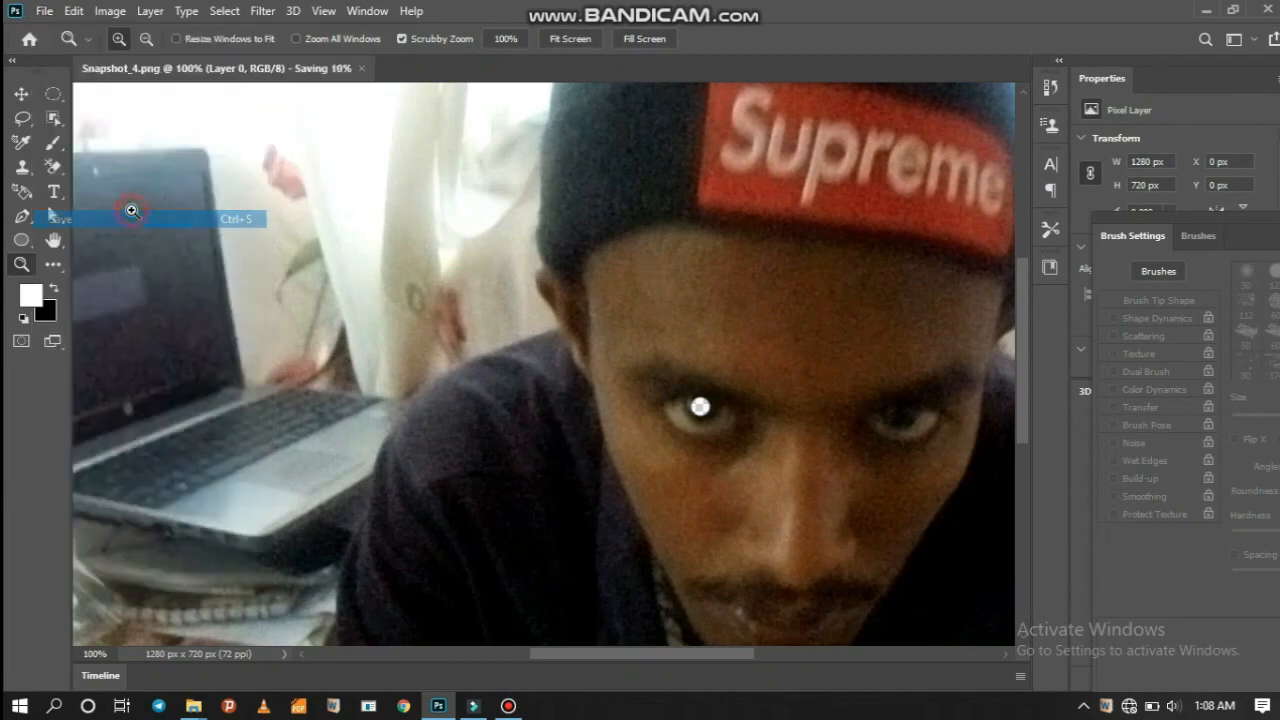
Step: Switch to Filmora9 and import the edited Snapshot_4 image from the Snapshot folder into the project media
left_click(1212, 8)
right_click(457, 263)
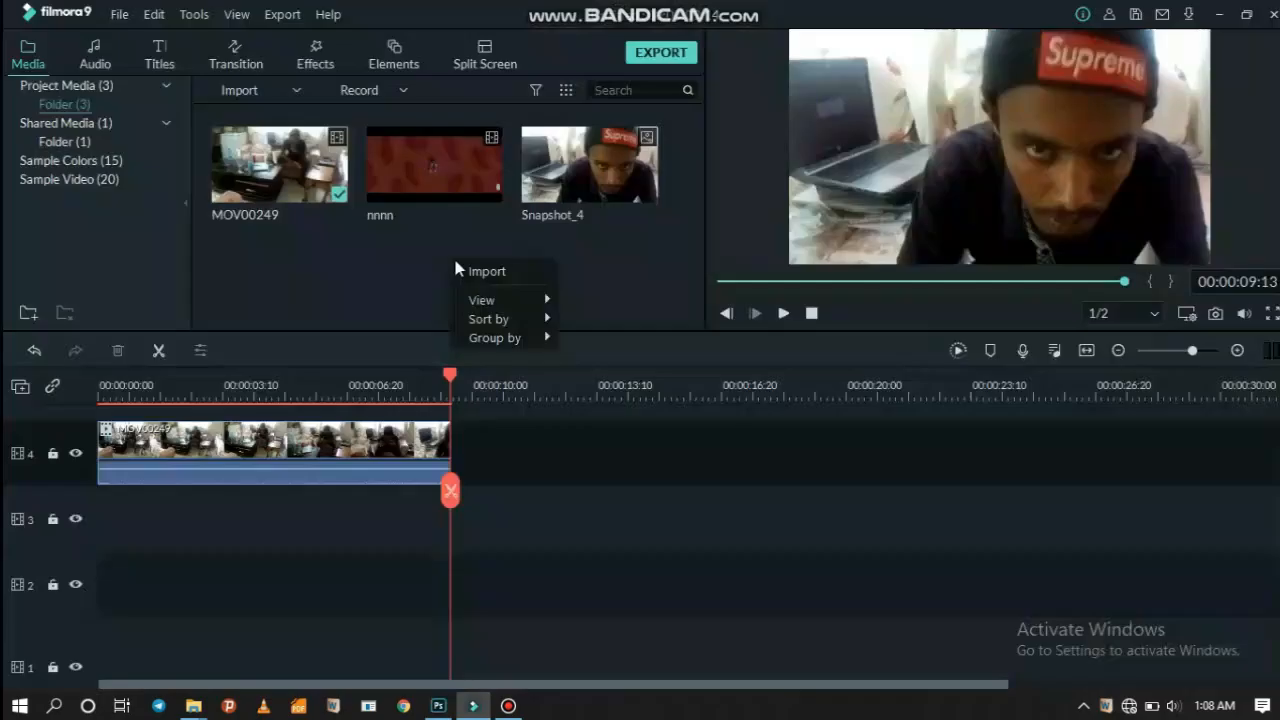
left_click(470, 268)
left_click(233, 205)
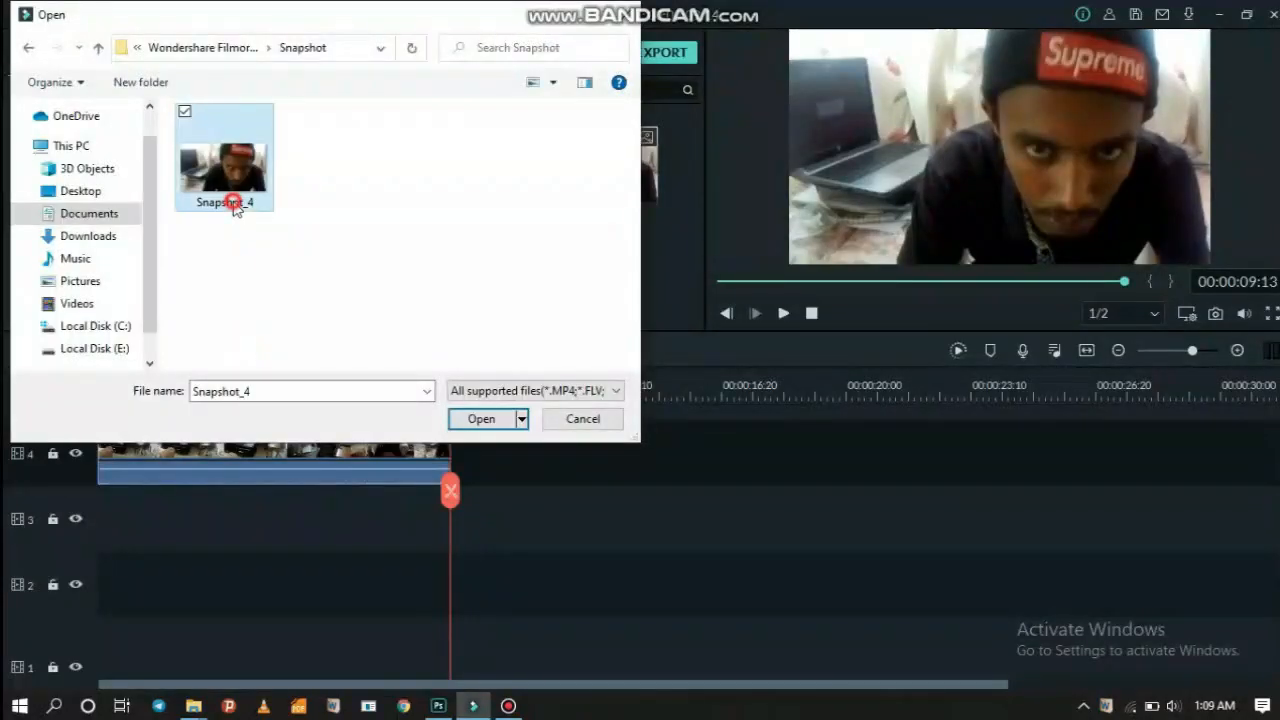
left_click(462, 419)
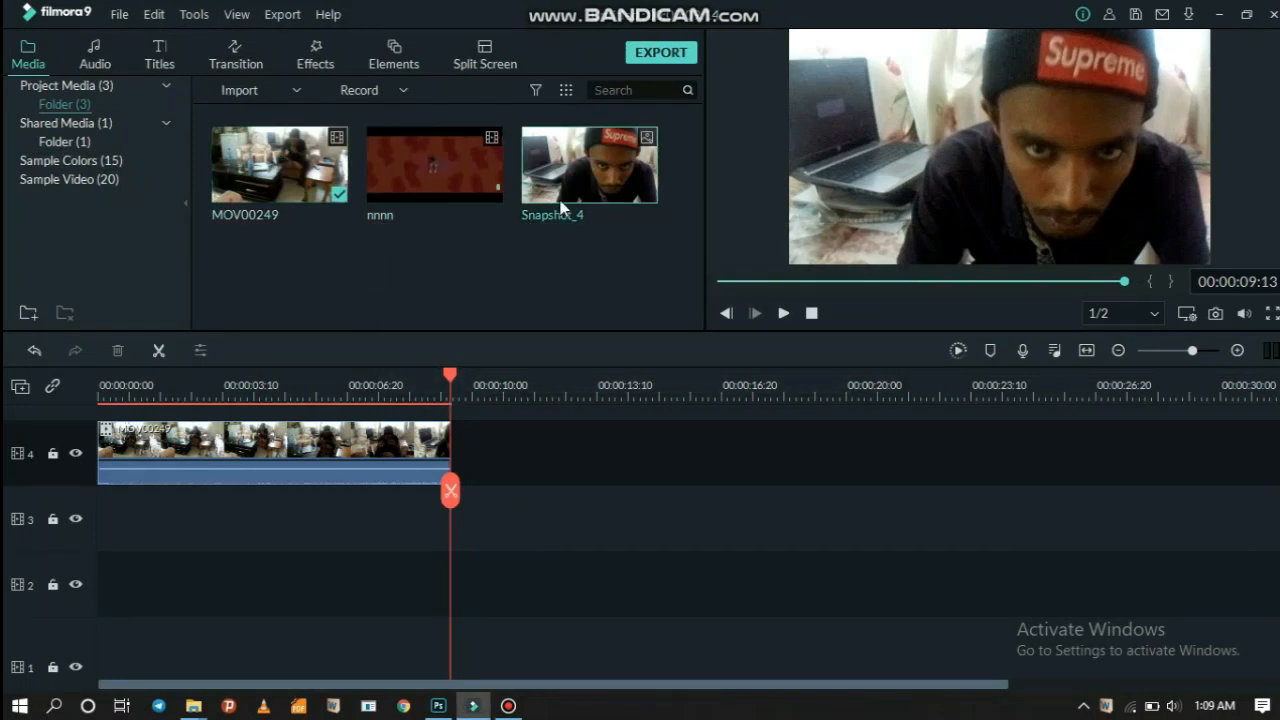
Step: Place Snapshot_4 on track 5 and nnnn on track 4, both starting where the MOV00249 clip ends
left_click_drag(561, 207, 494, 396)
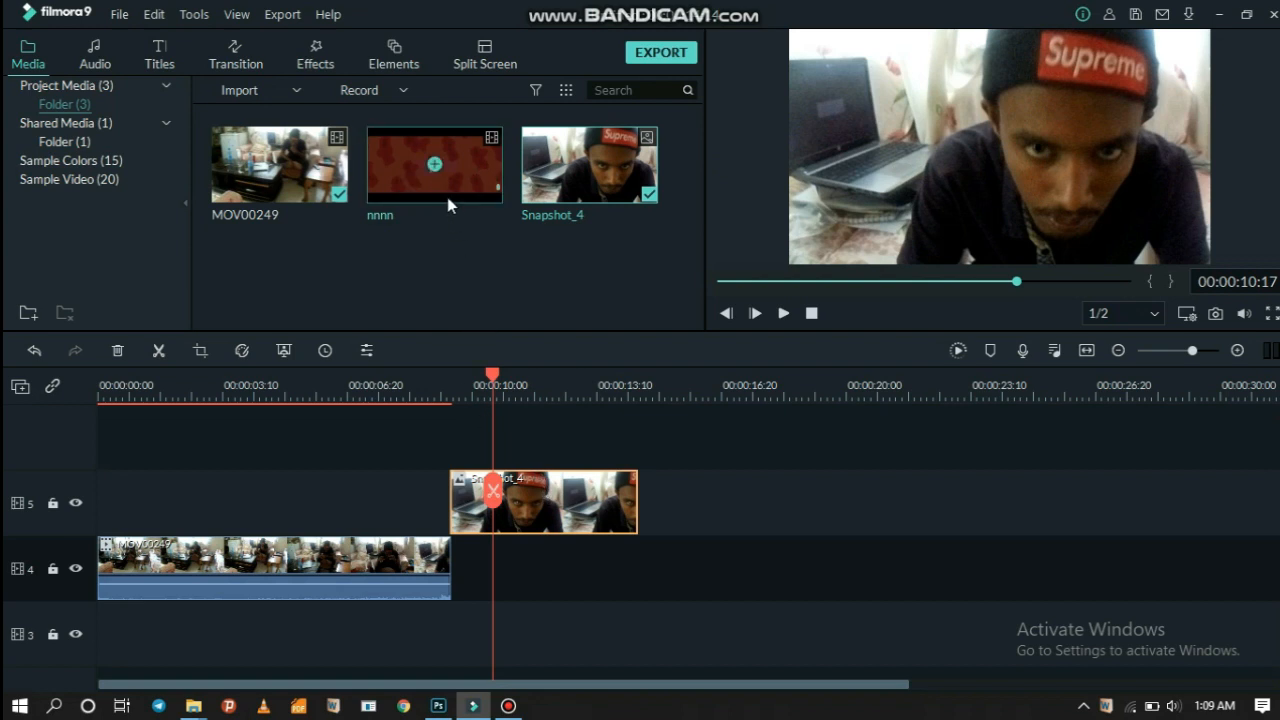
left_click_drag(447, 197, 465, 557)
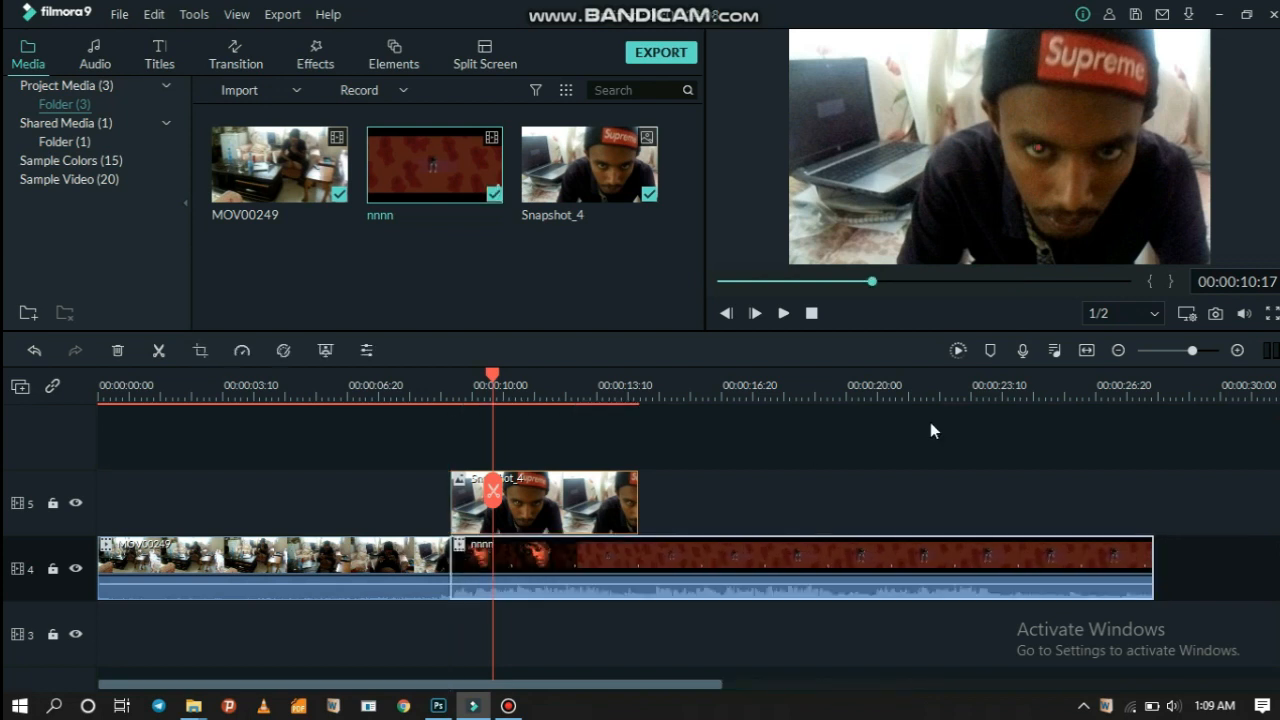
left_click_drag(1194, 351, 1204, 350)
left_click(400, 487)
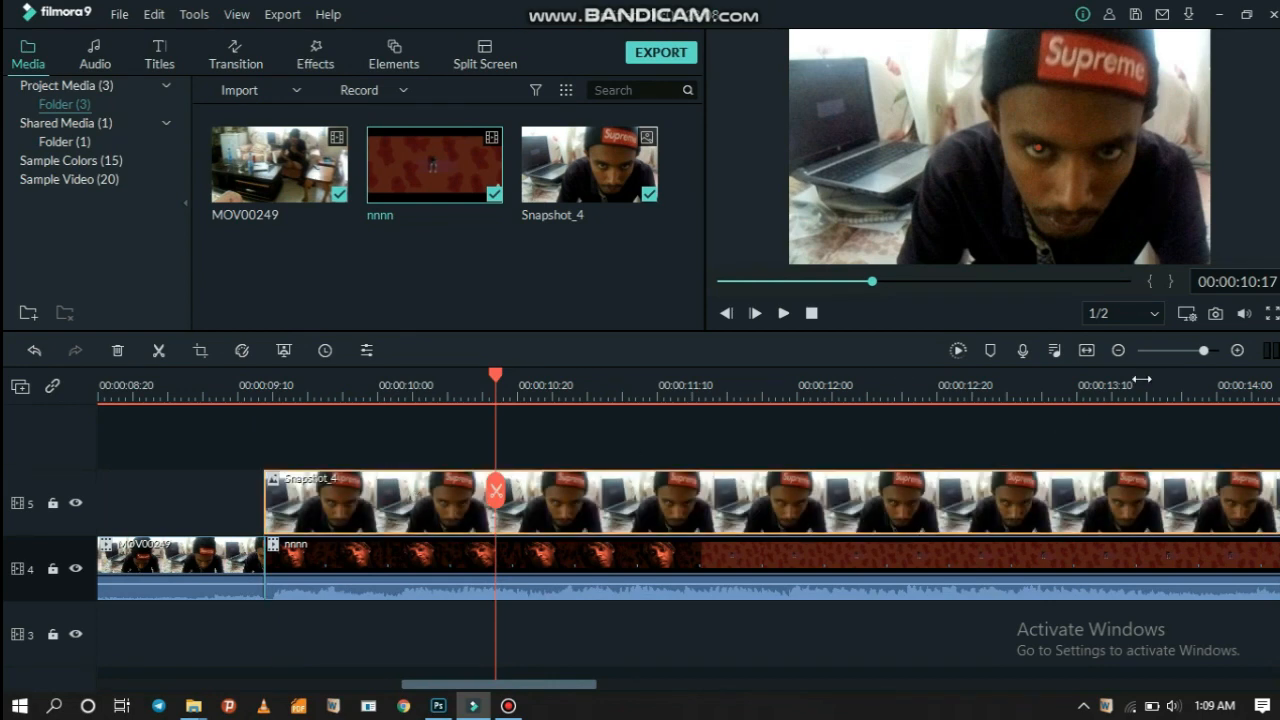
left_click_drag(1207, 358, 1194, 358)
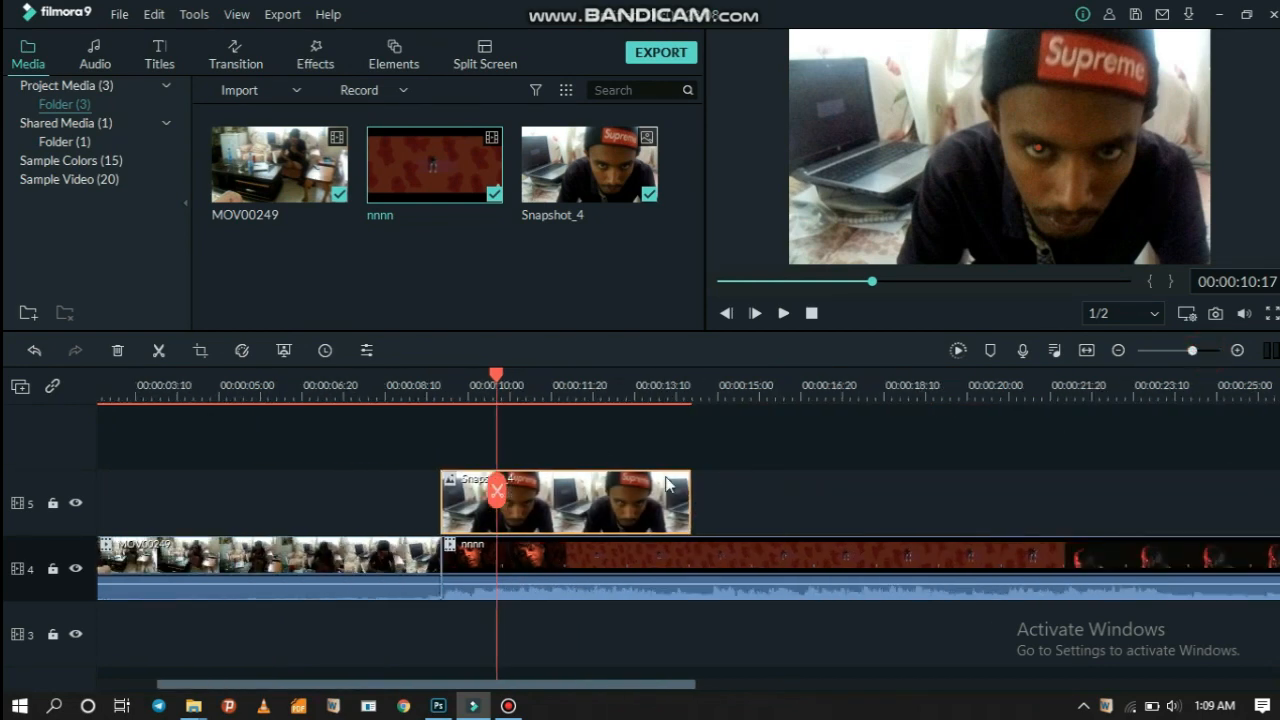
Step: Set the Snapshot_4 clip's duration to 00:00:00:30
right_click(632, 490)
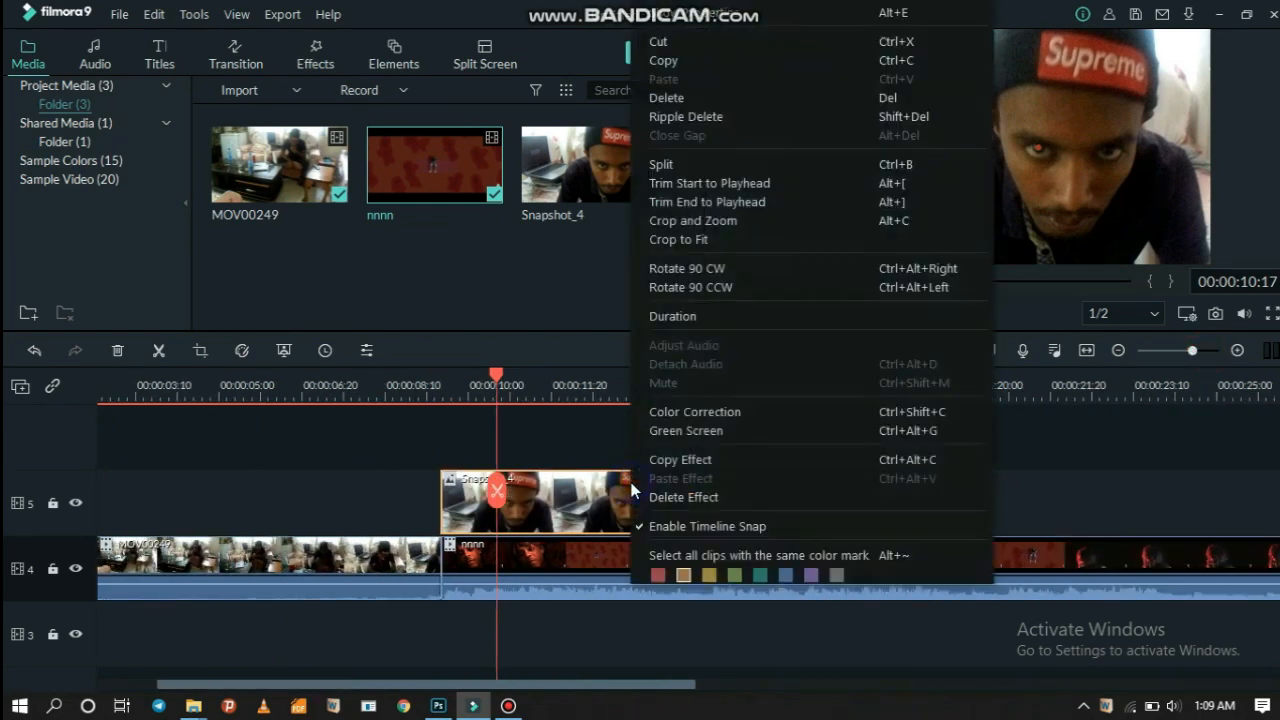
left_click(664, 315)
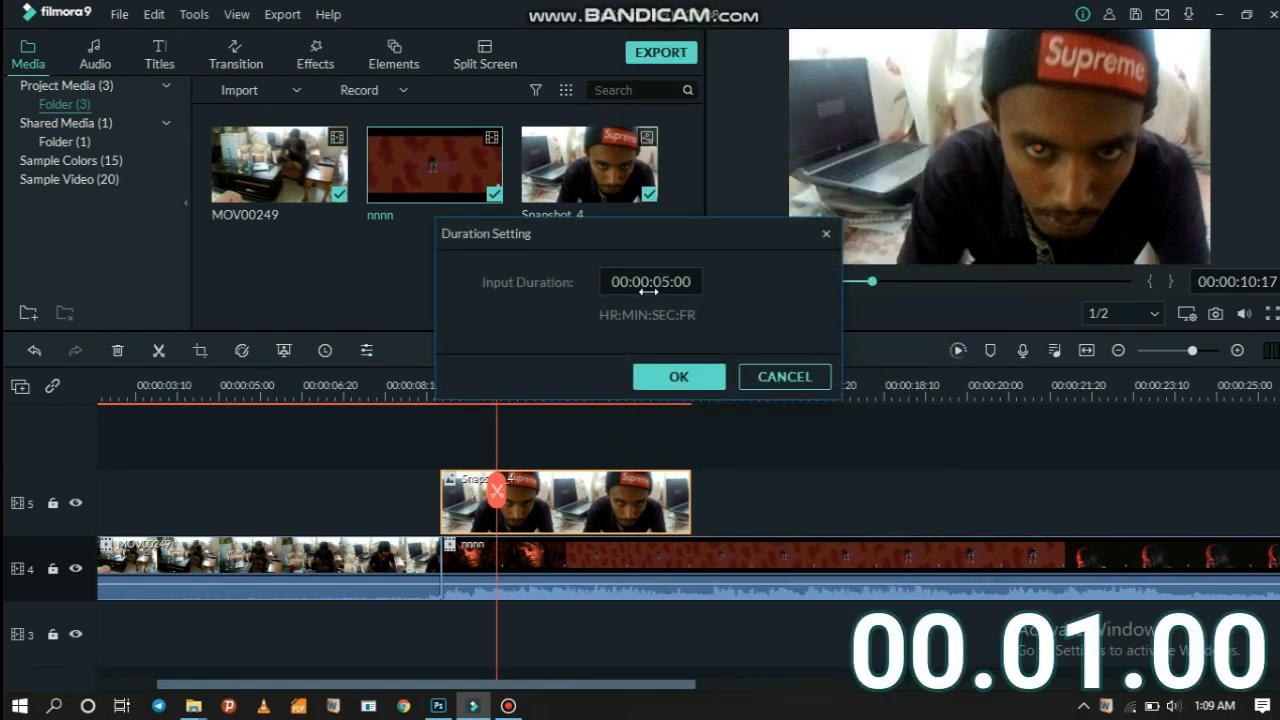
left_click(648, 343)
left_click(670, 282)
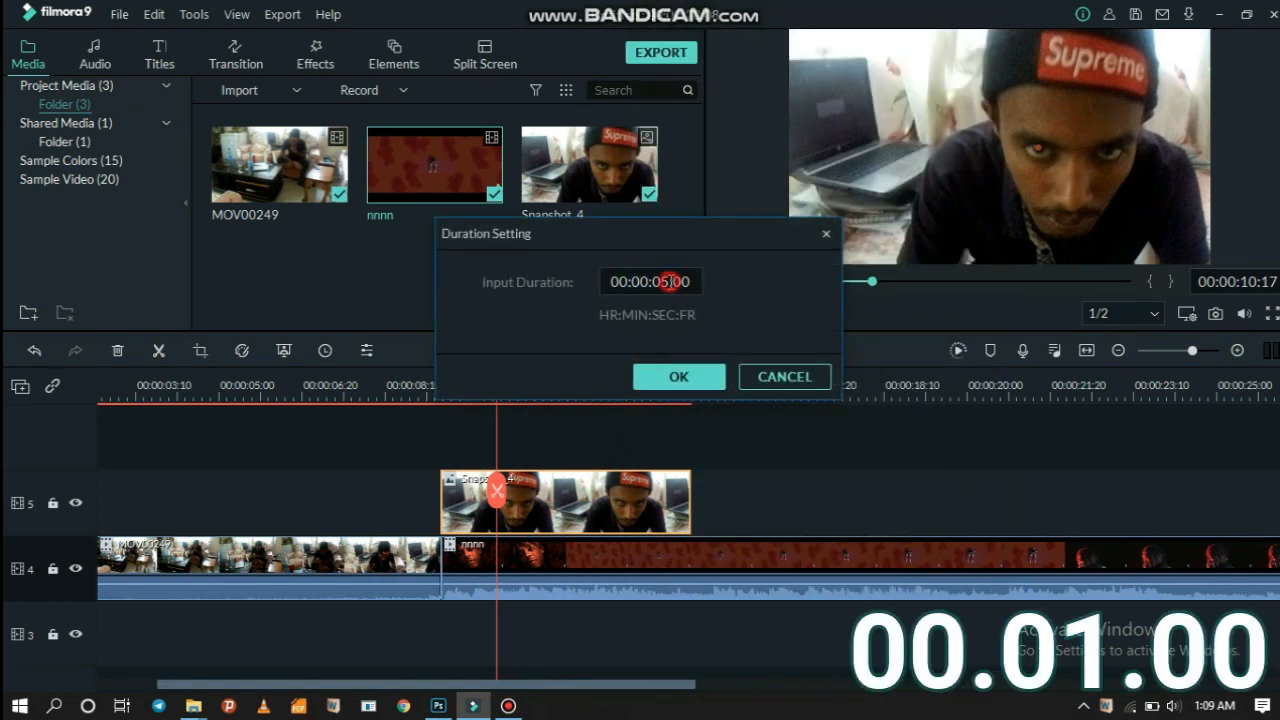
key("BackSpace")
type("1")
left_click(685, 292)
key("BackSpace")
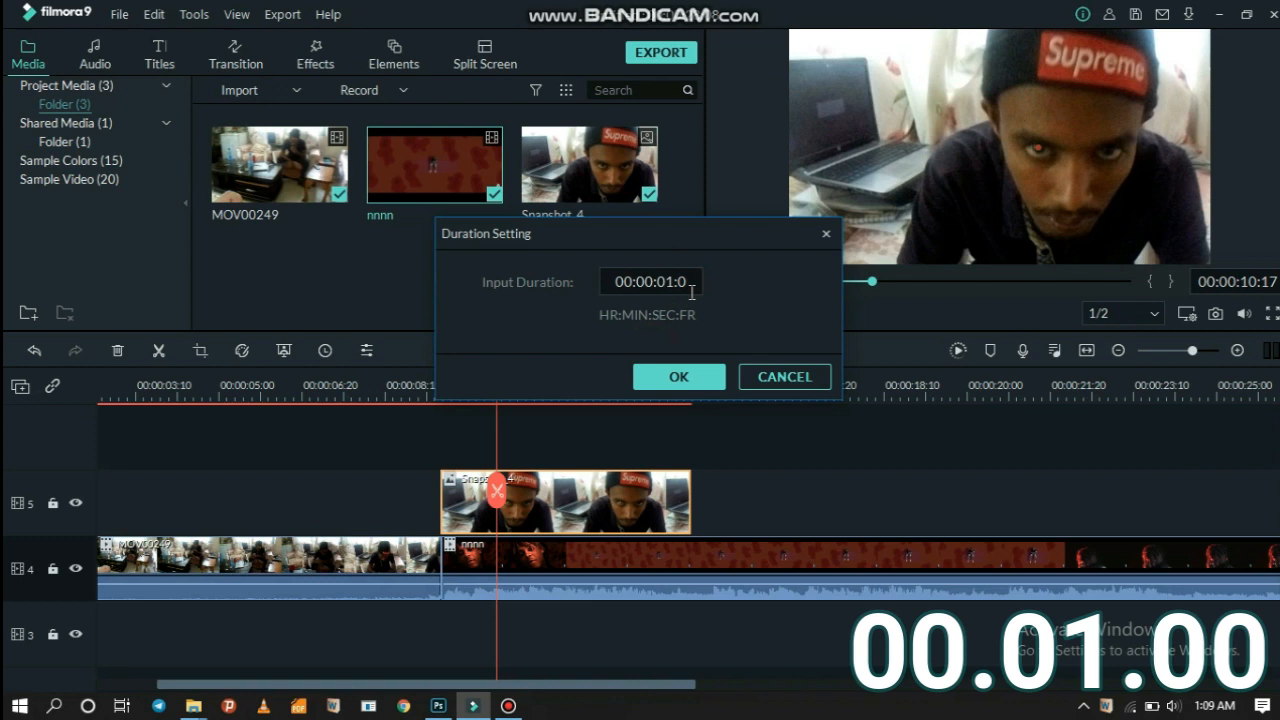
type("3")
key("BackSpace")
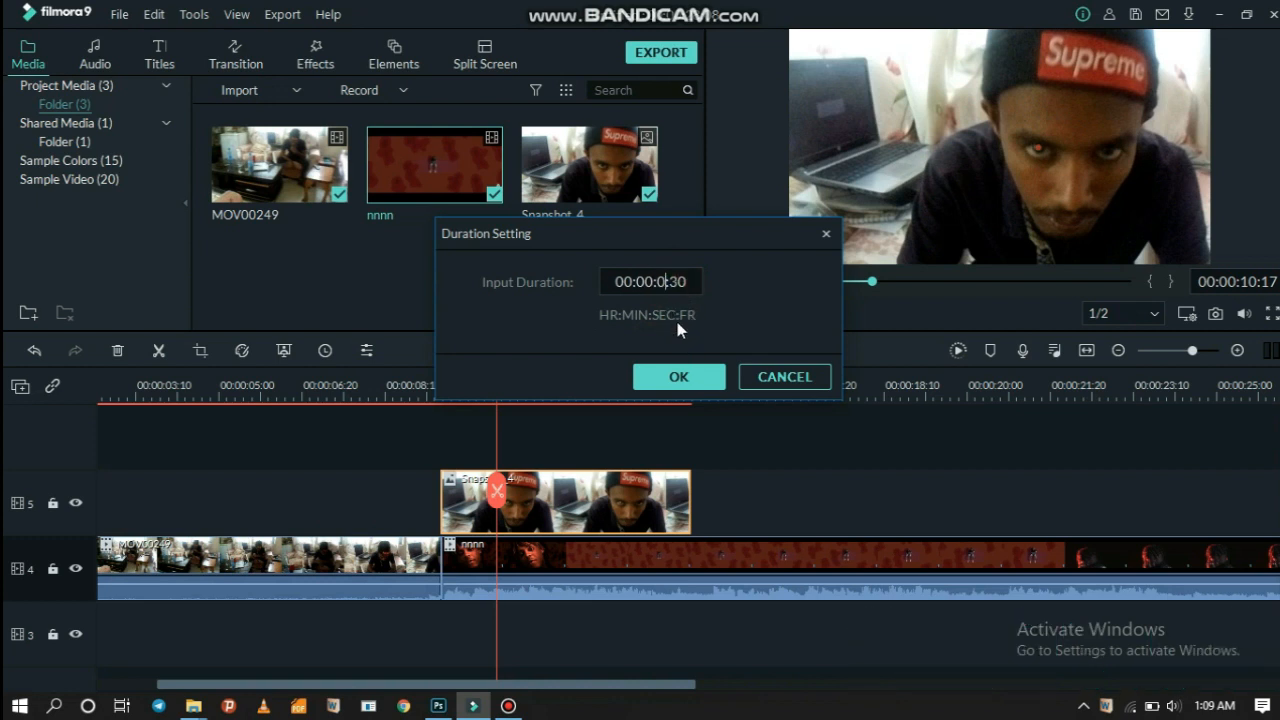
type("0")
left_click(688, 378)
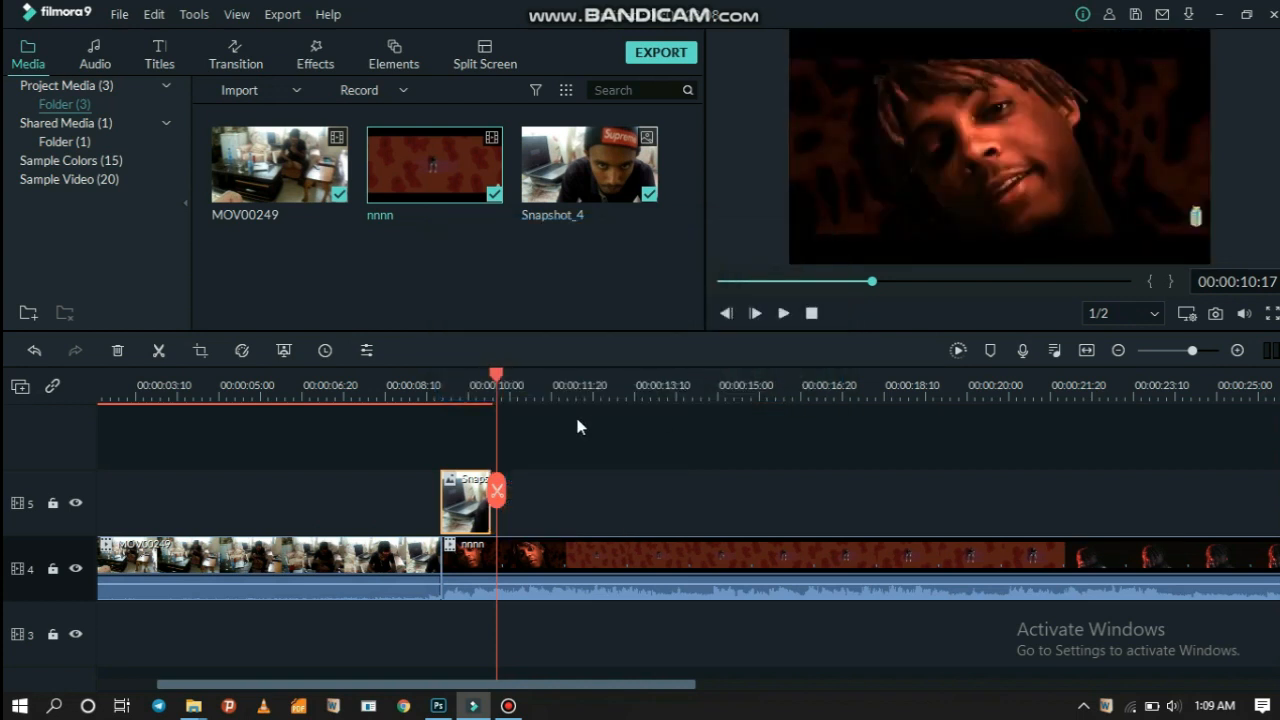
Step: Apply a Pan & Zoom to Snapshot_4 that ends on a 94 x 53 frame around the erased pupil, and widen the image to fill the preview
left_click(1196, 351)
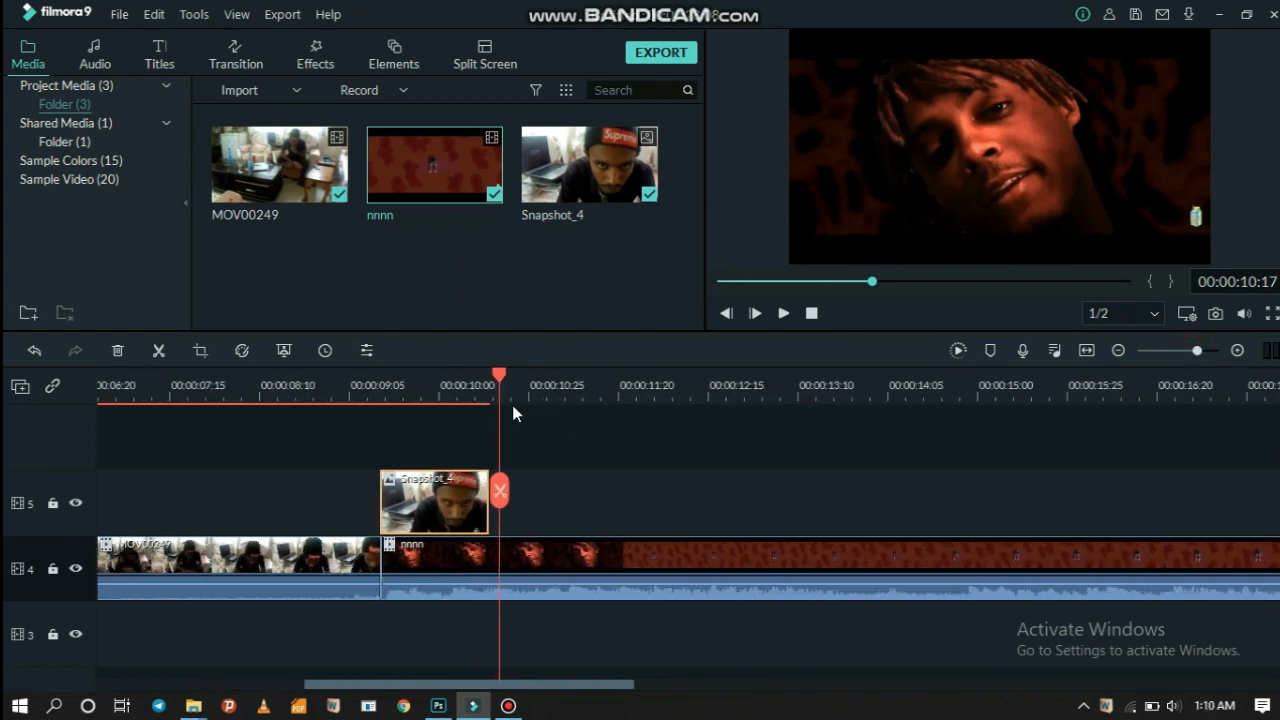
left_click_drag(505, 389, 485, 378)
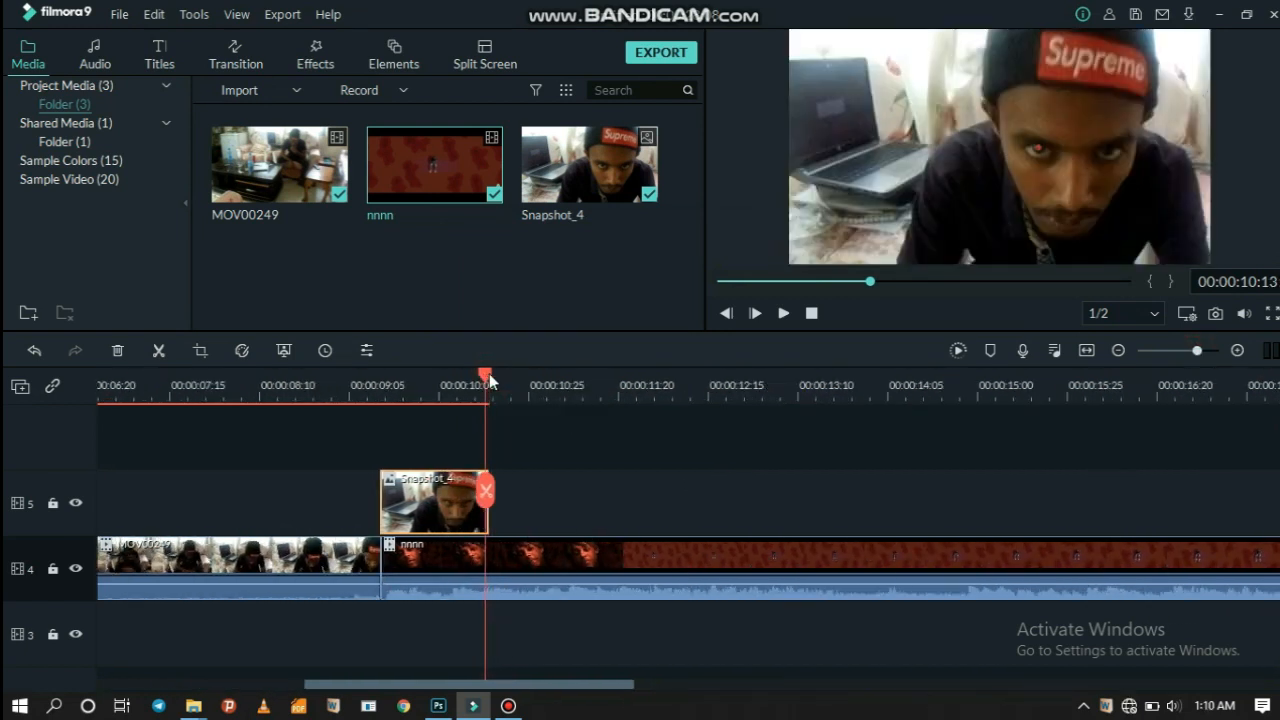
right_click(448, 505)
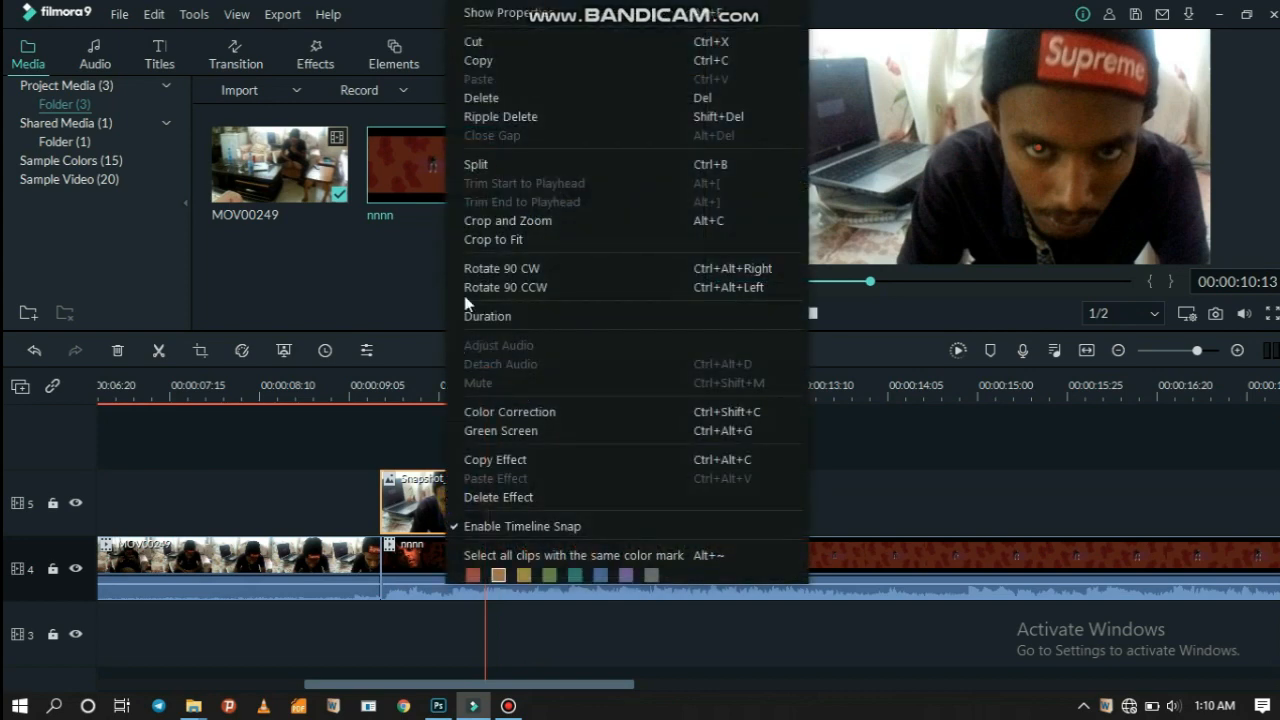
left_click(482, 221)
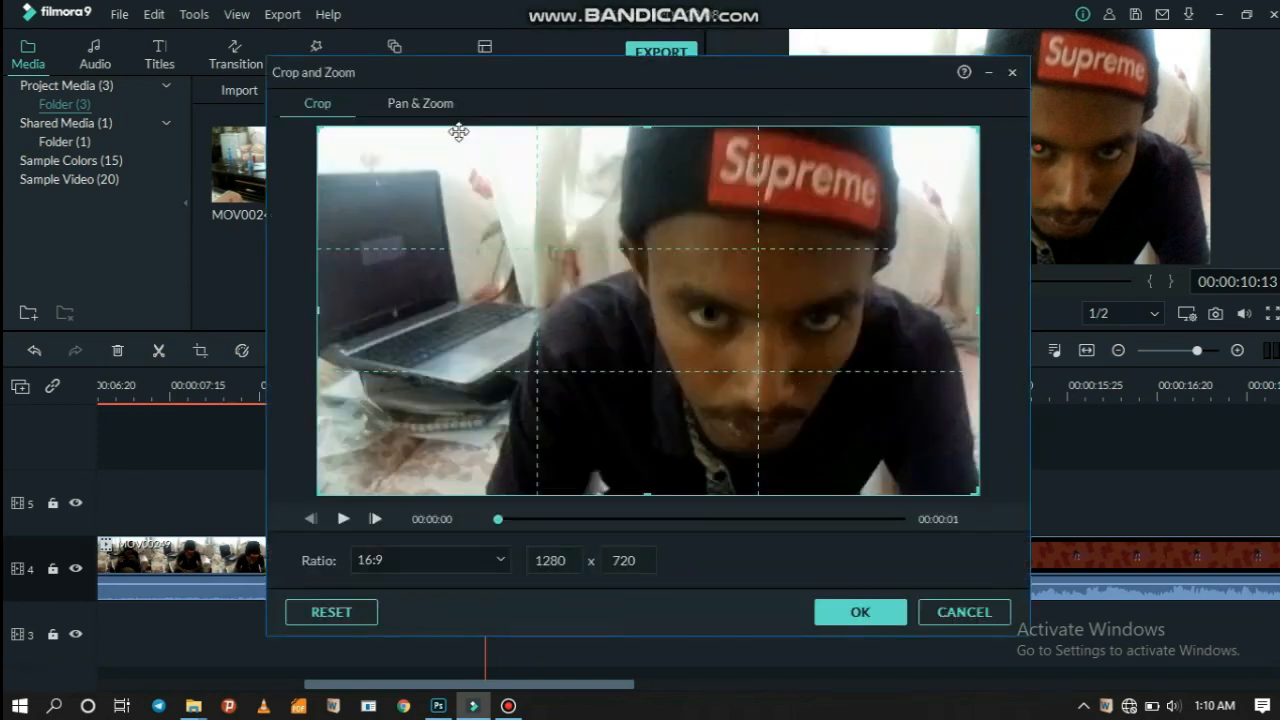
left_click(444, 113)
left_click(564, 243)
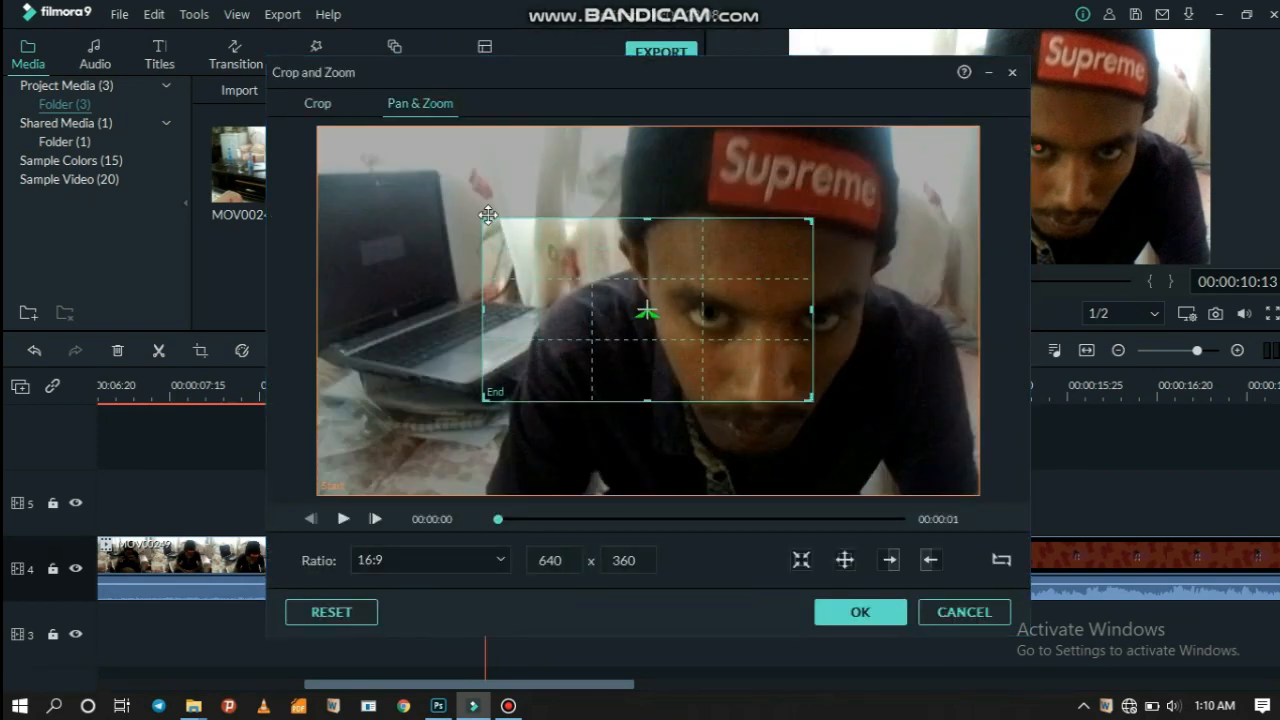
left_click_drag(483, 217, 712, 313)
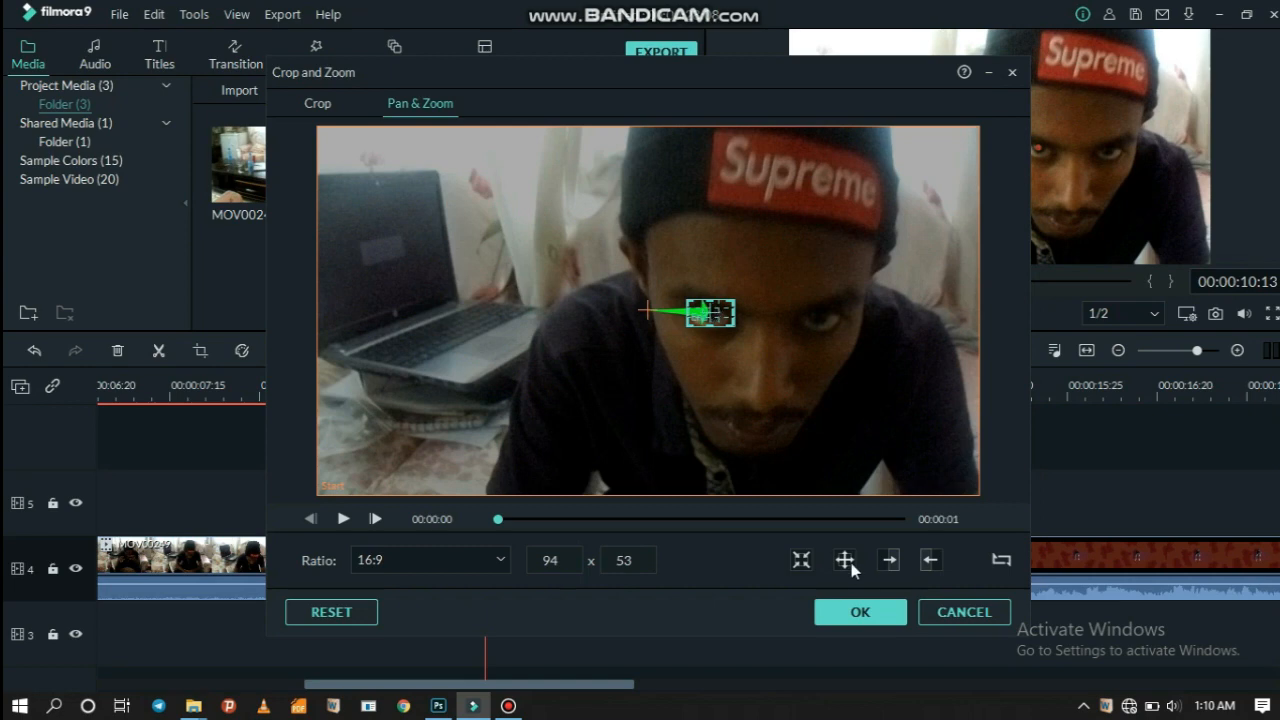
left_click(858, 611)
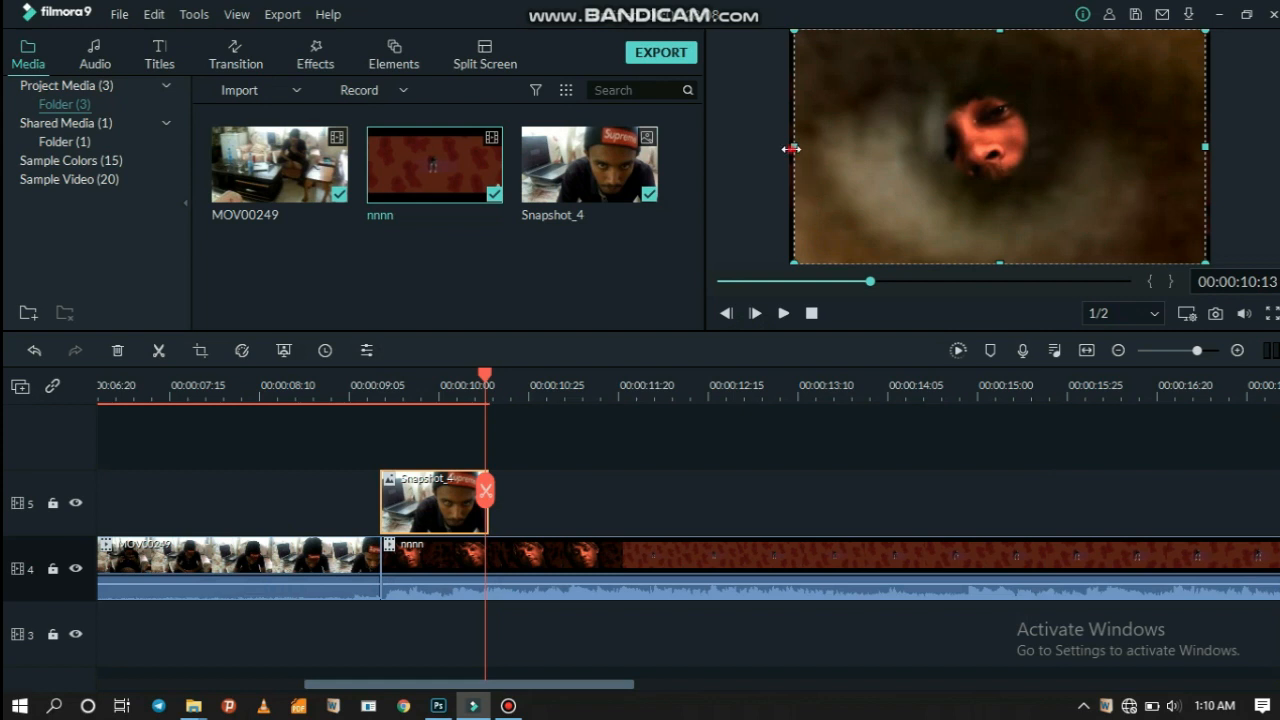
left_click_drag(791, 149, 787, 150)
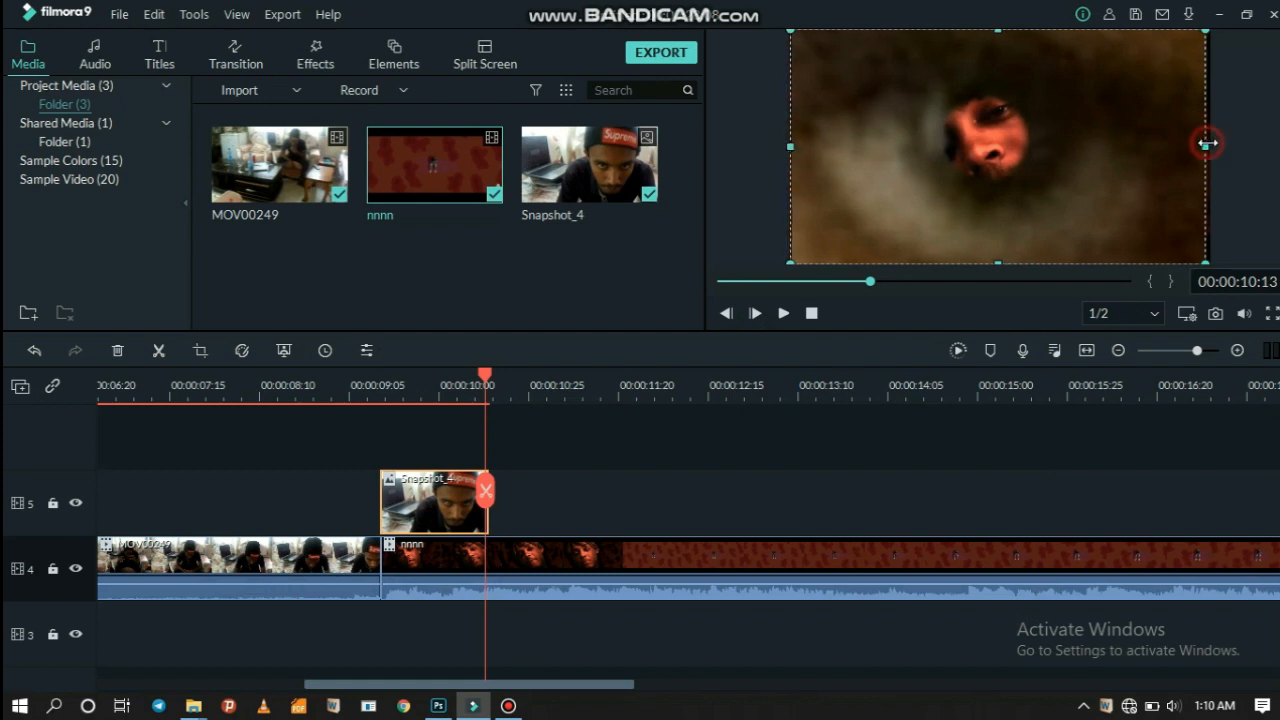
left_click_drag(1207, 143, 1209, 144)
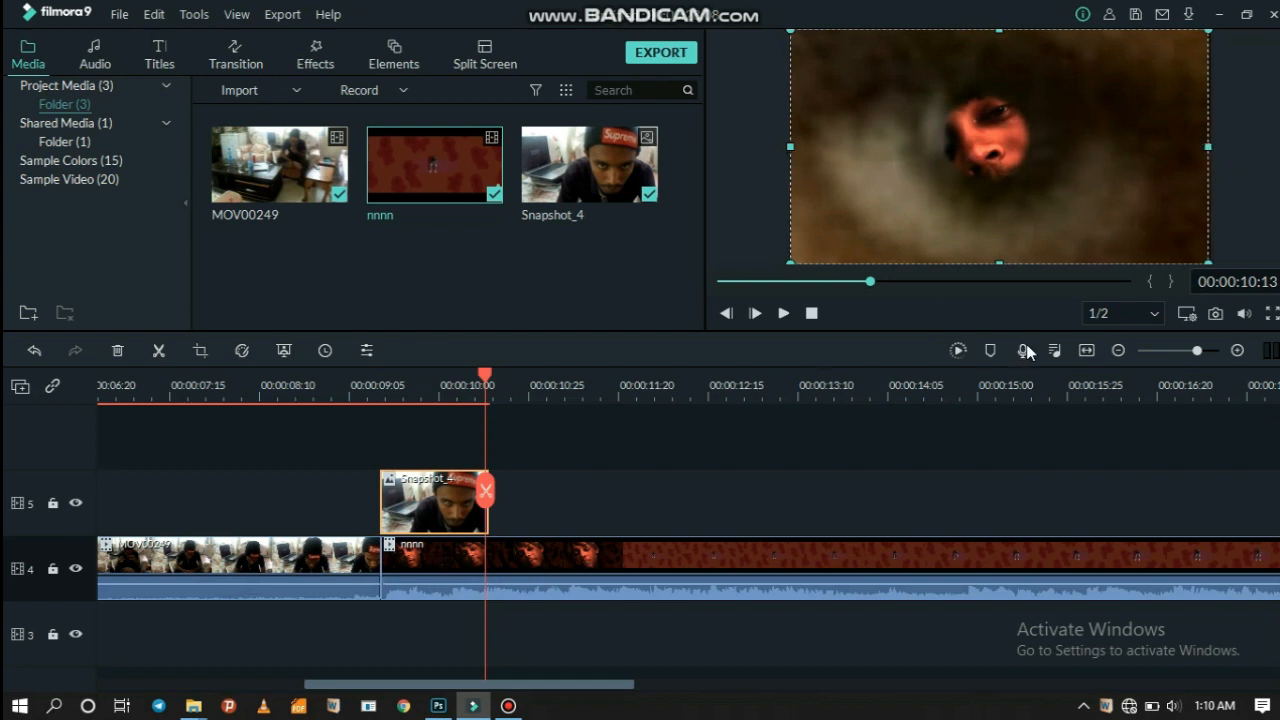
Step: Split the nnnn clip on track 4 at 00:00:10:14, where the Snapshot_4 clip ends
left_click_drag(1197, 350, 1219, 351)
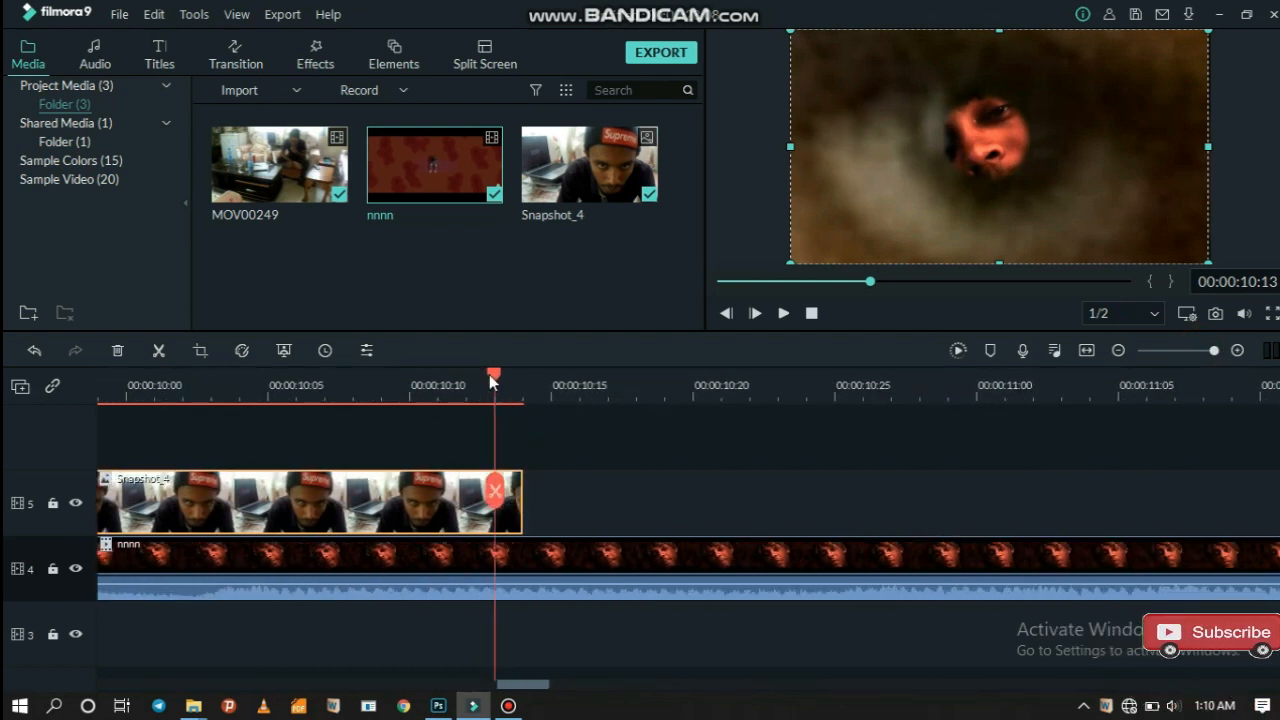
left_click_drag(491, 374, 532, 388)
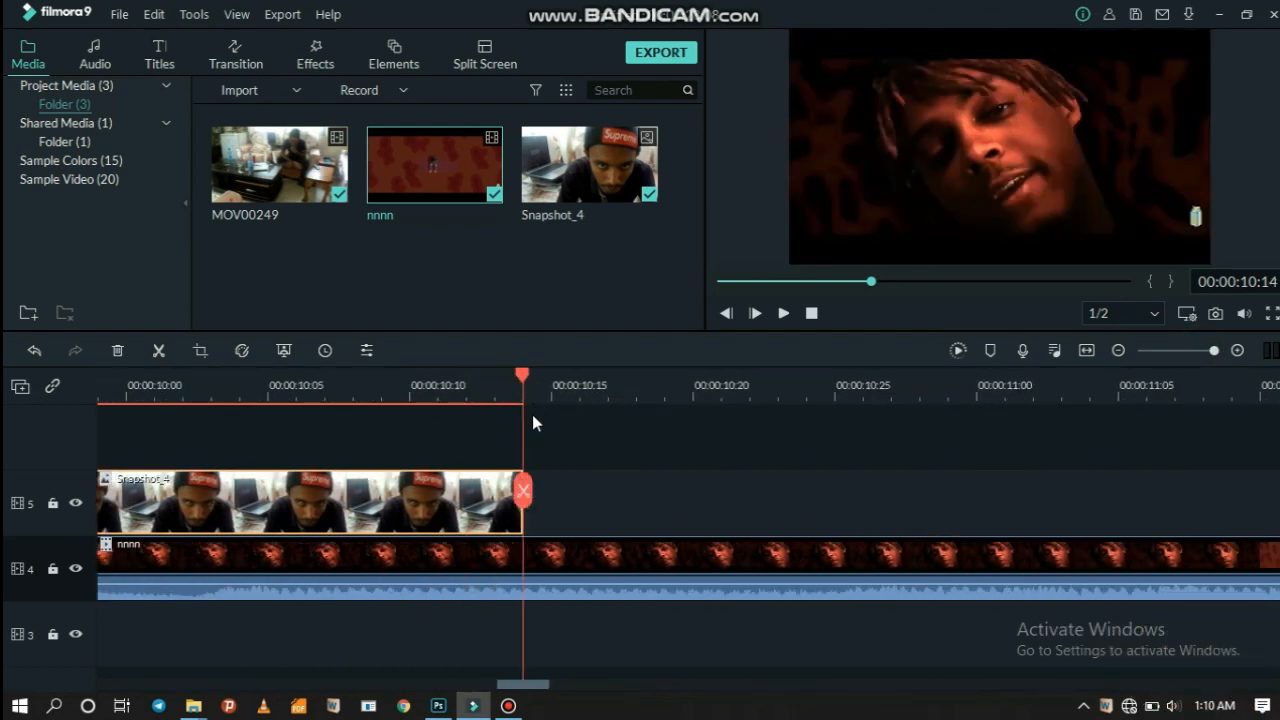
left_click(526, 490)
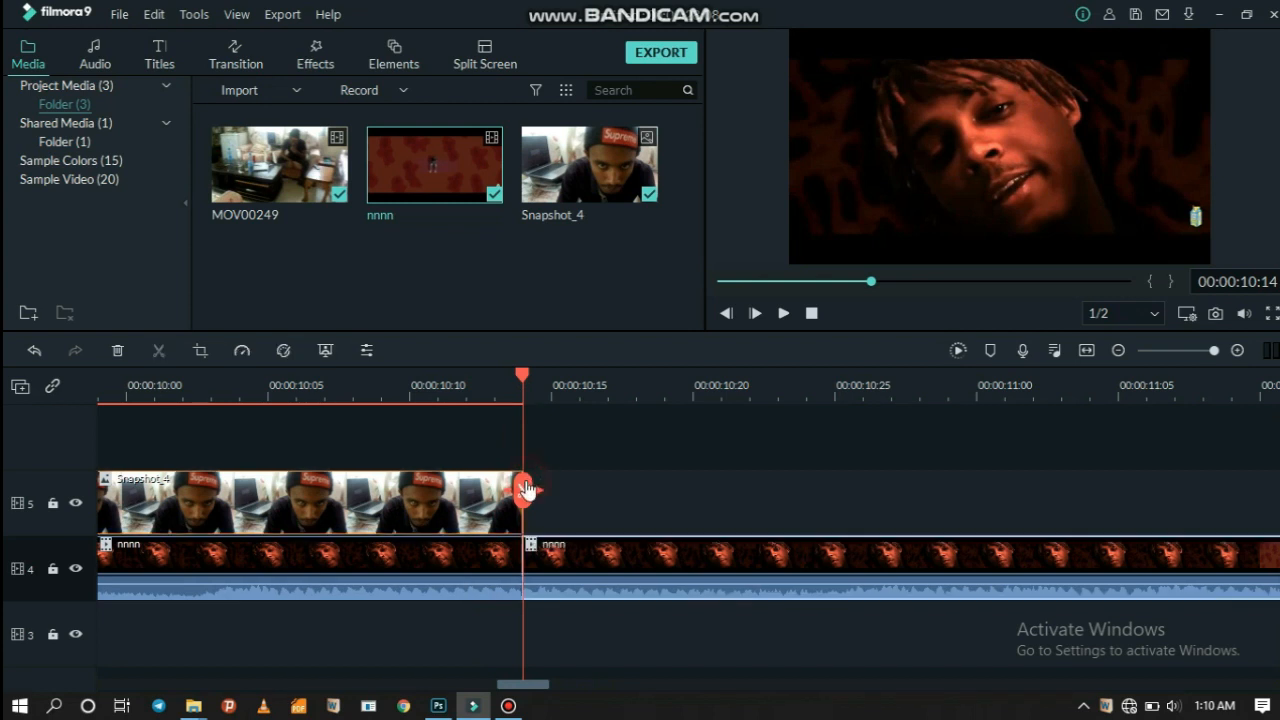
Step: Set the brightness of the nnnn segment beneath Snapshot_4 to -71
left_click(479, 570)
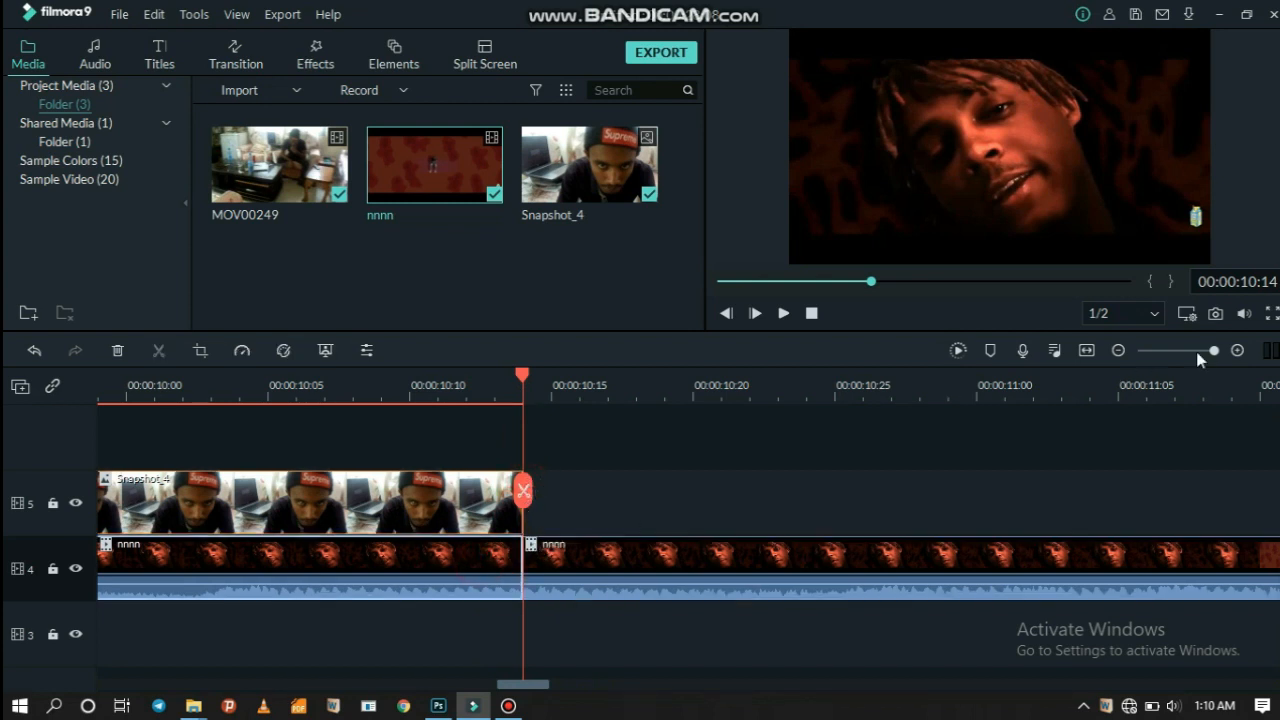
left_click_drag(1212, 355, 1200, 355)
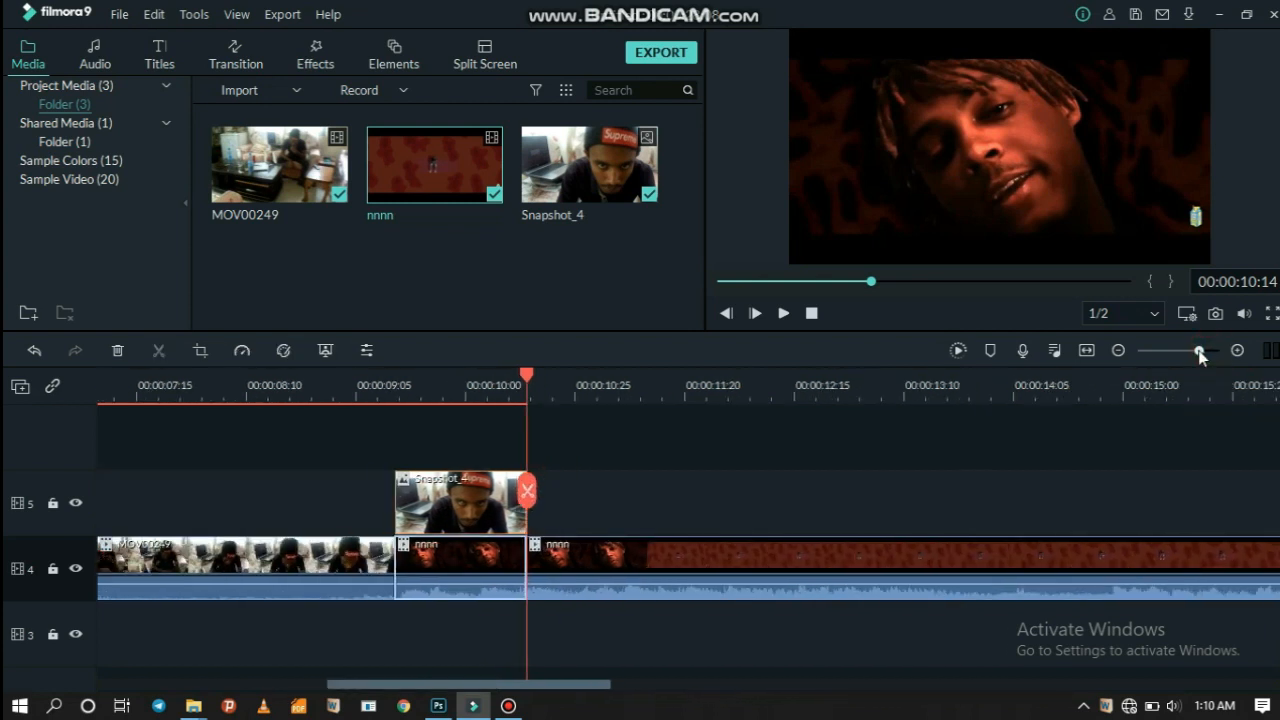
double_click(453, 570)
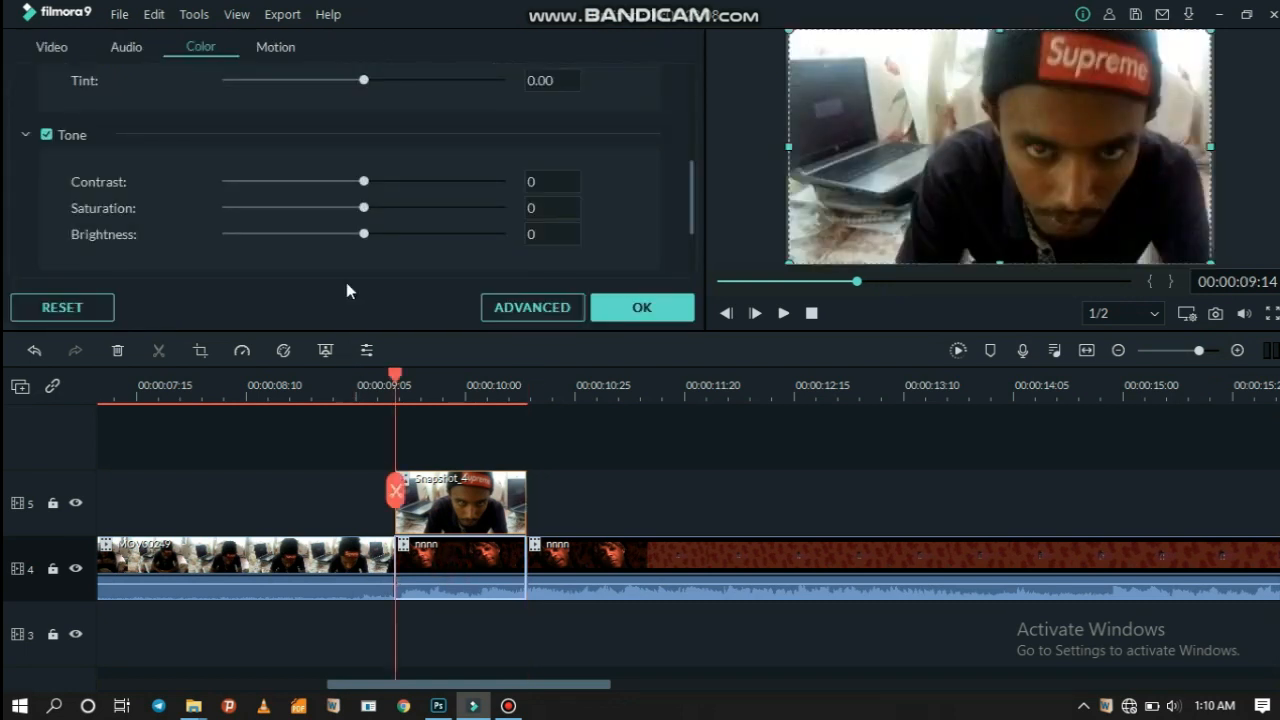
left_click_drag(361, 233, 355, 236)
left_click_drag(276, 236, 270, 236)
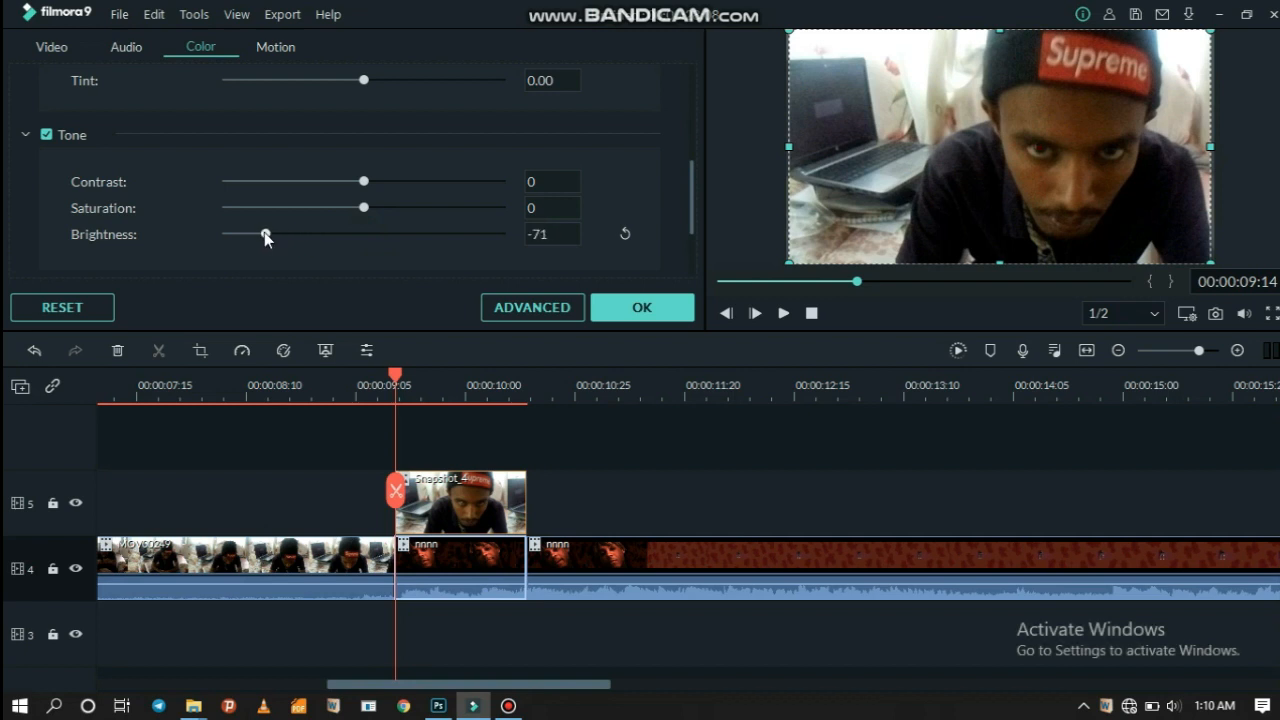
left_click(627, 313)
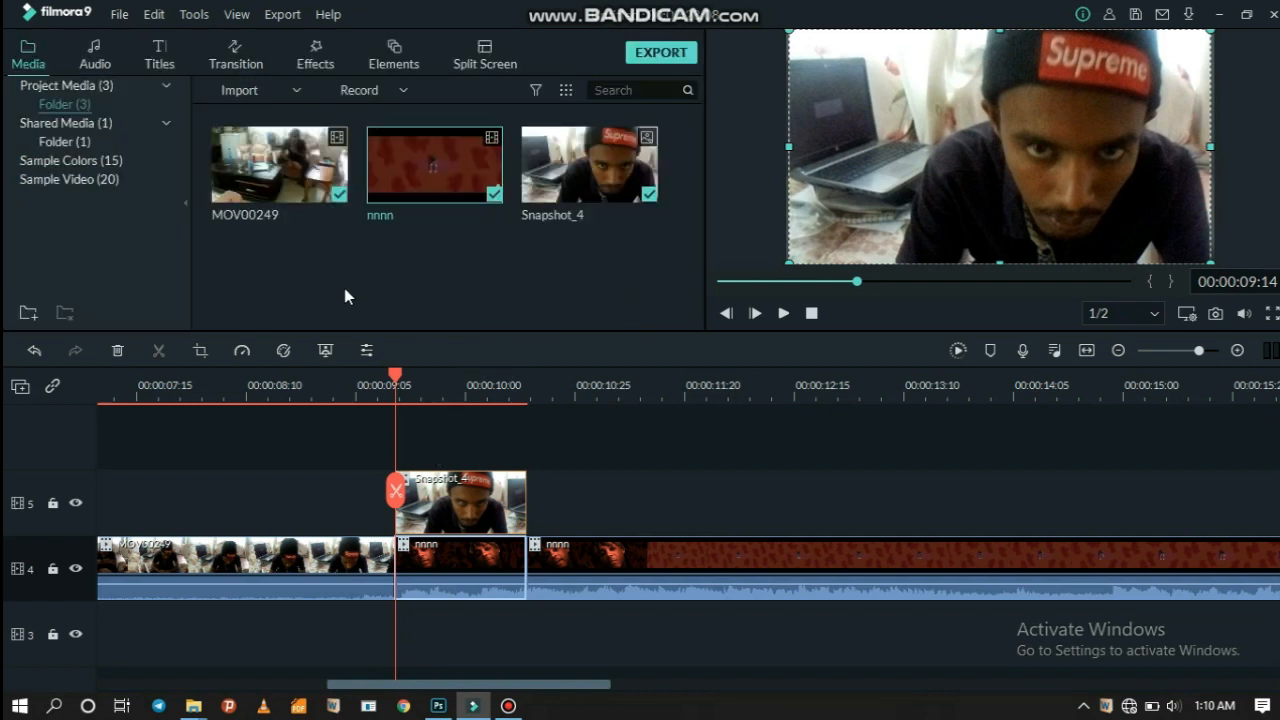
Step: Add a Dissolve transition at the cut between the two nnnn segments on track 4
left_click(228, 56)
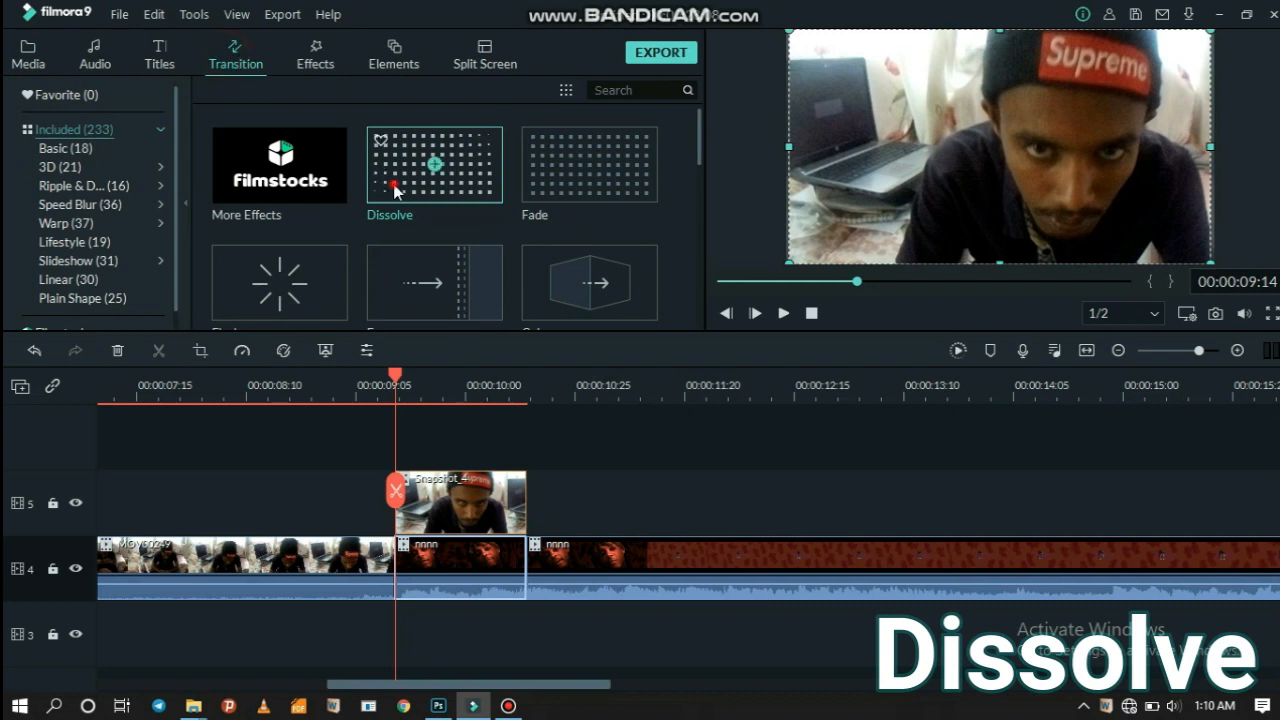
left_click_drag(395, 190, 511, 564)
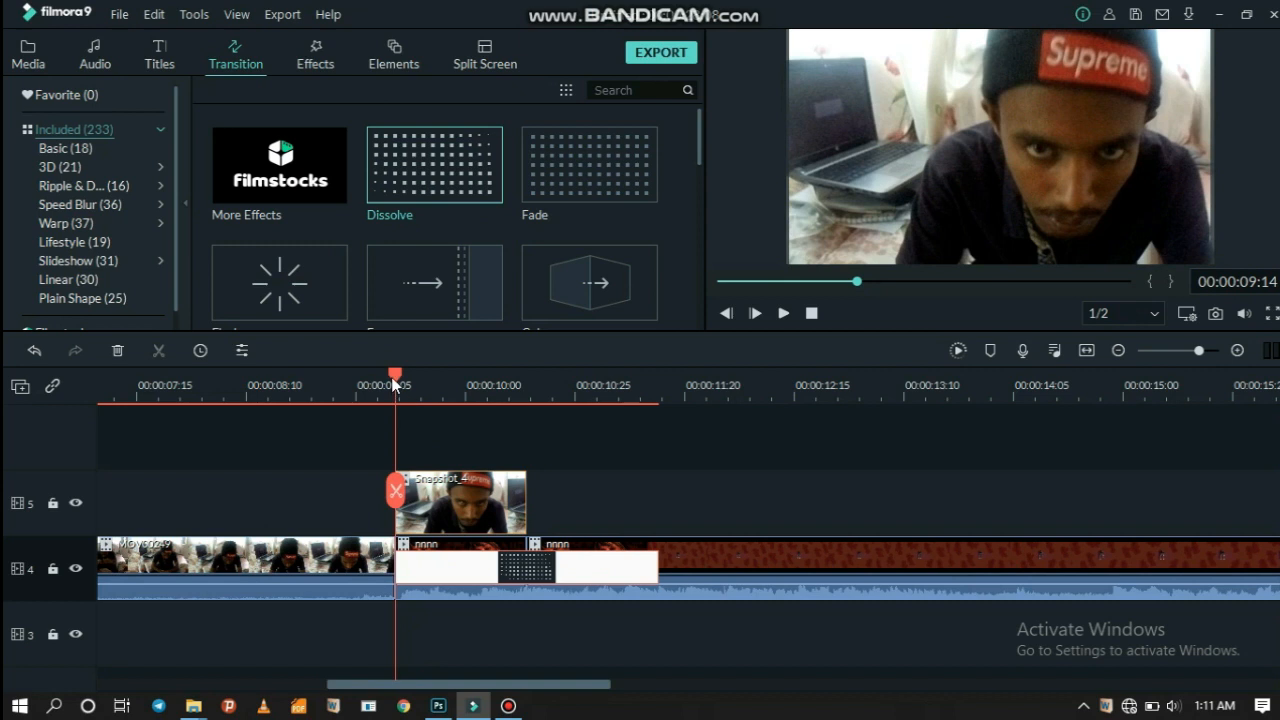
Step: With the playhead at 00:00:10:01, darken the nnnn segment beneath Snapshot_4 by setting its brightness to -89
left_click_drag(395, 385, 472, 403)
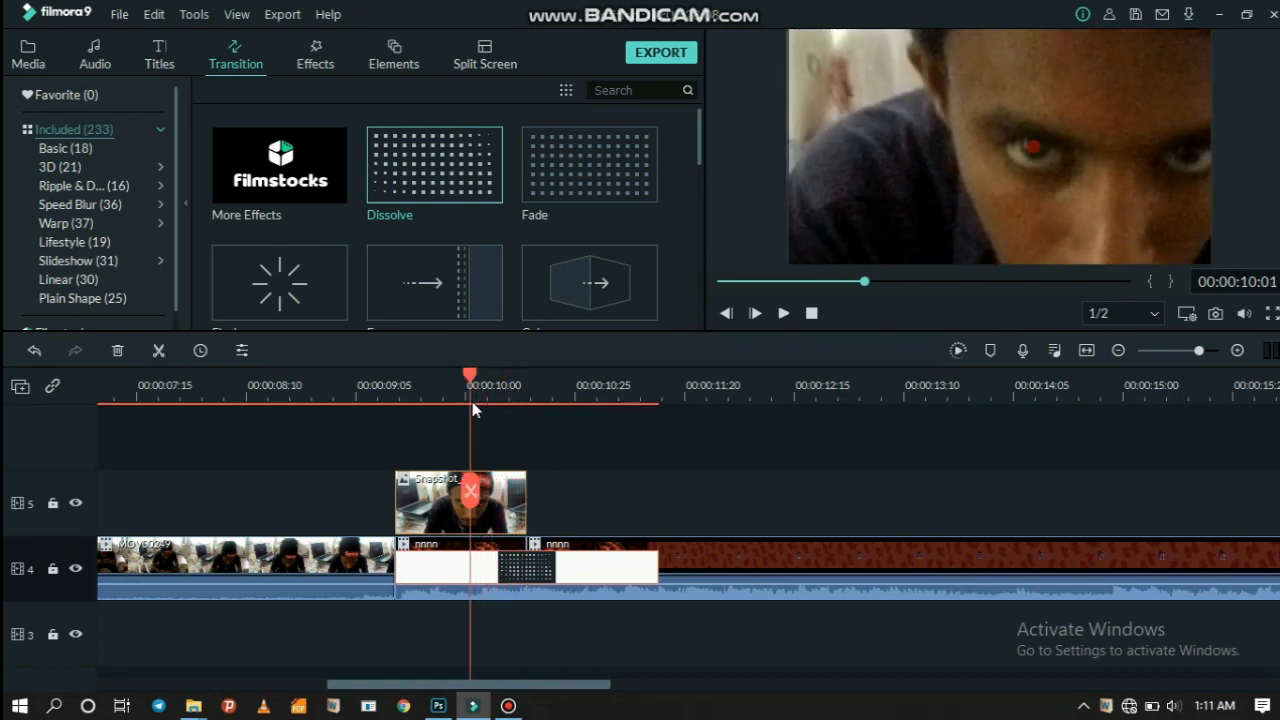
double_click(447, 552)
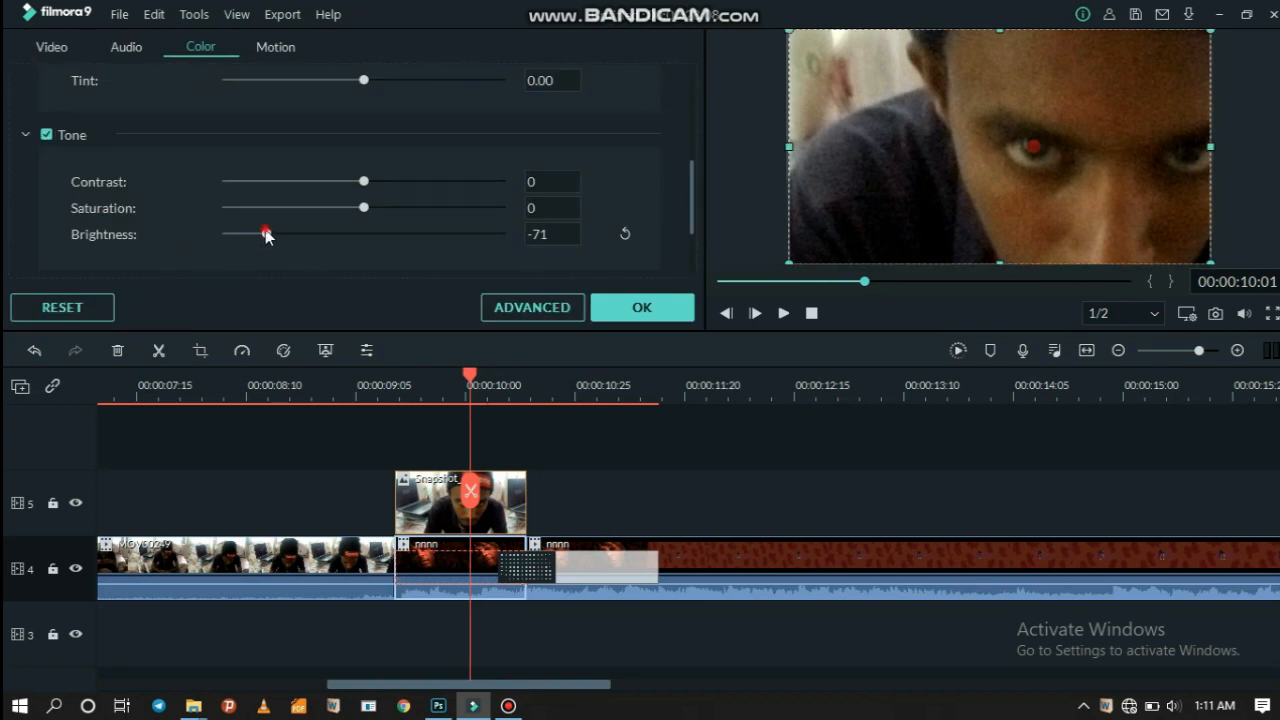
left_click_drag(265, 230, 241, 236)
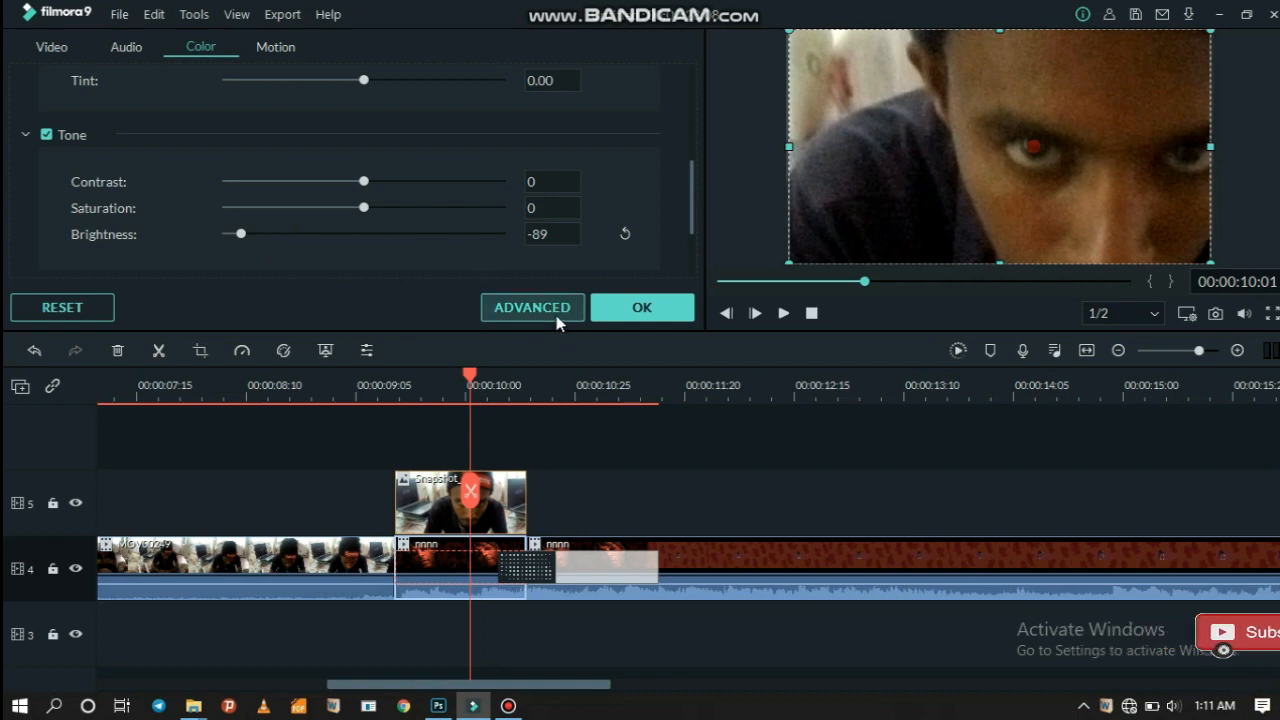
left_click(642, 307)
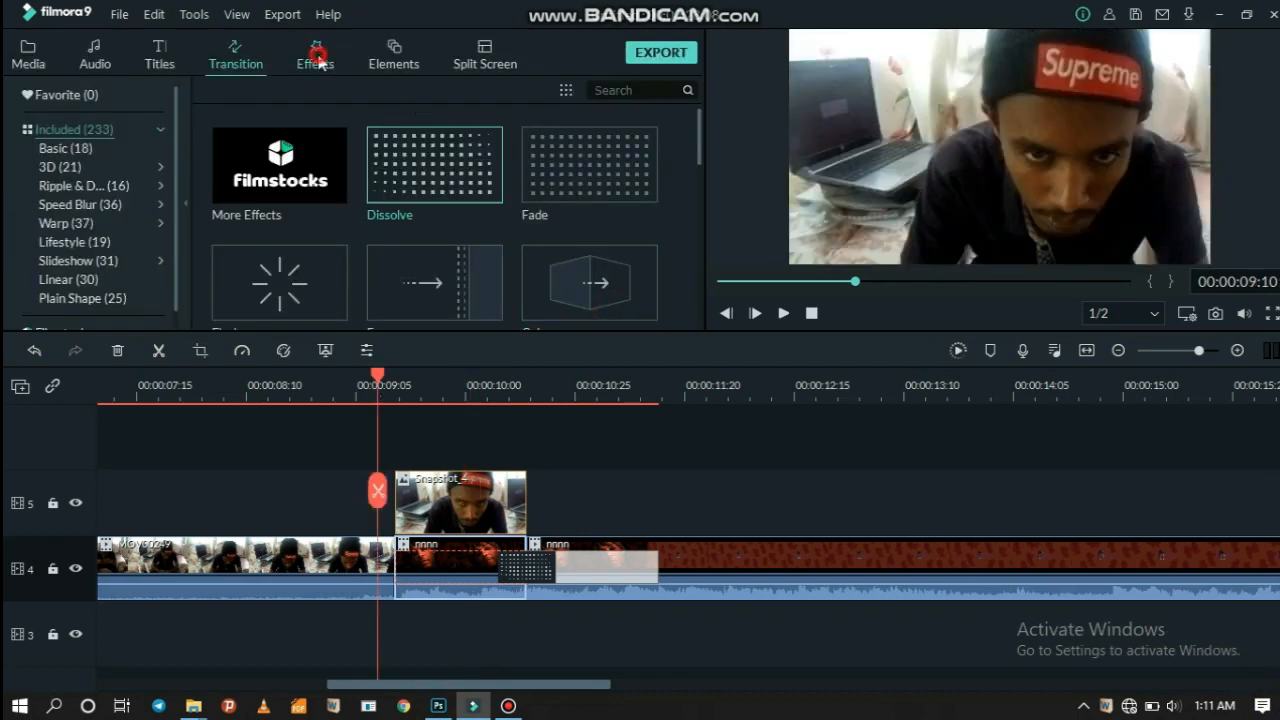
Step: Find the Cinema 21:9 effect, place it on track 6 from the timeline start, and extend it to the end of the Snapshot_4 clip
left_click(316, 58)
left_click(624, 89)
type("c")
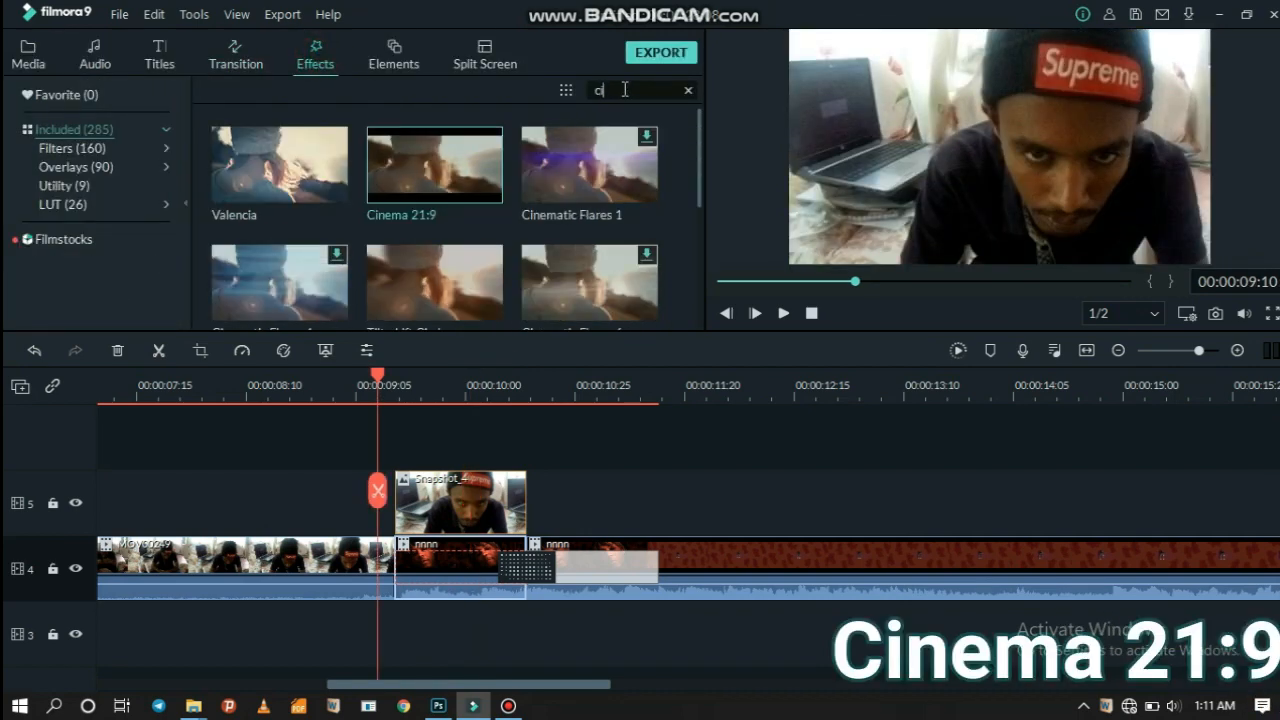
type("in")
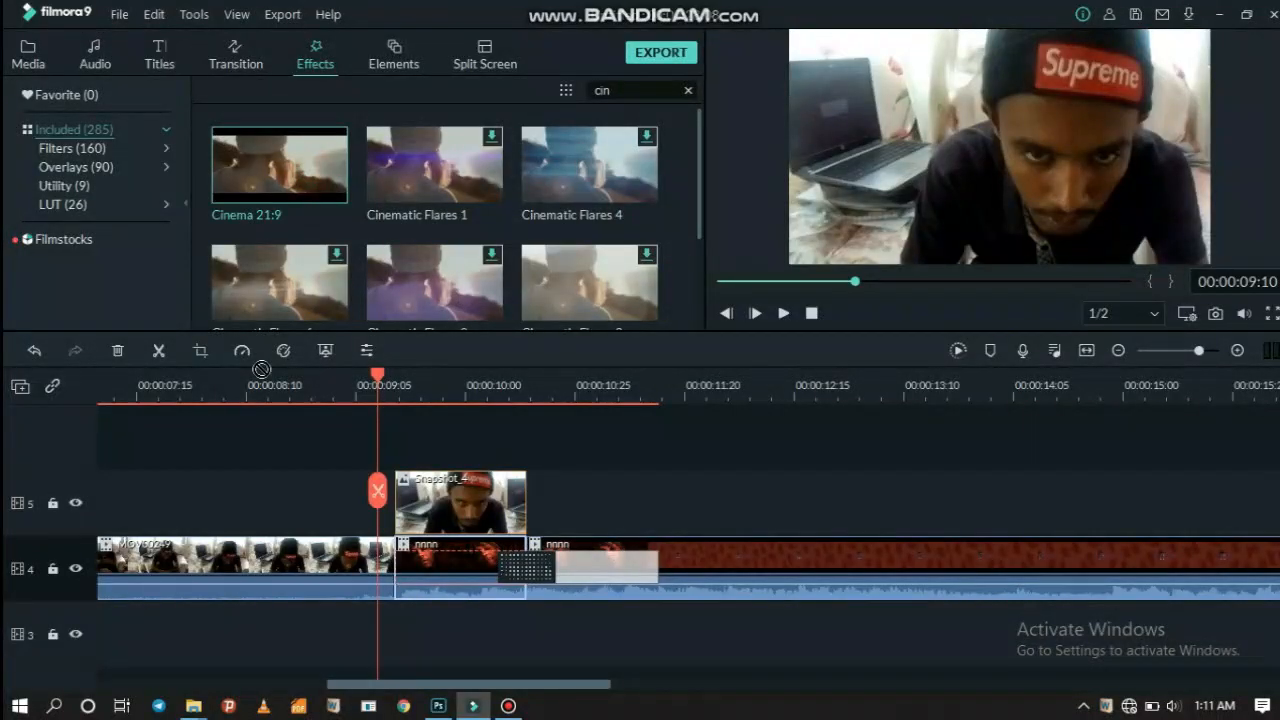
left_click_drag(261, 369, 536, 416)
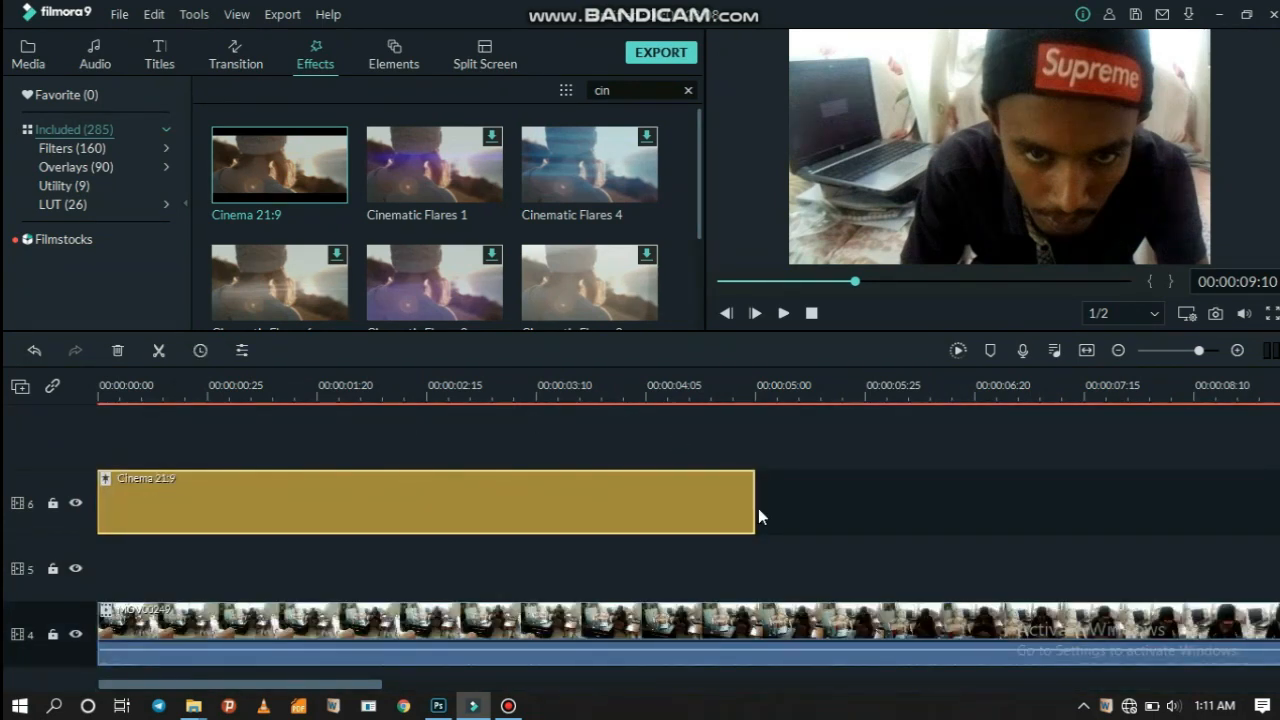
left_click_drag(758, 508, 930, 449)
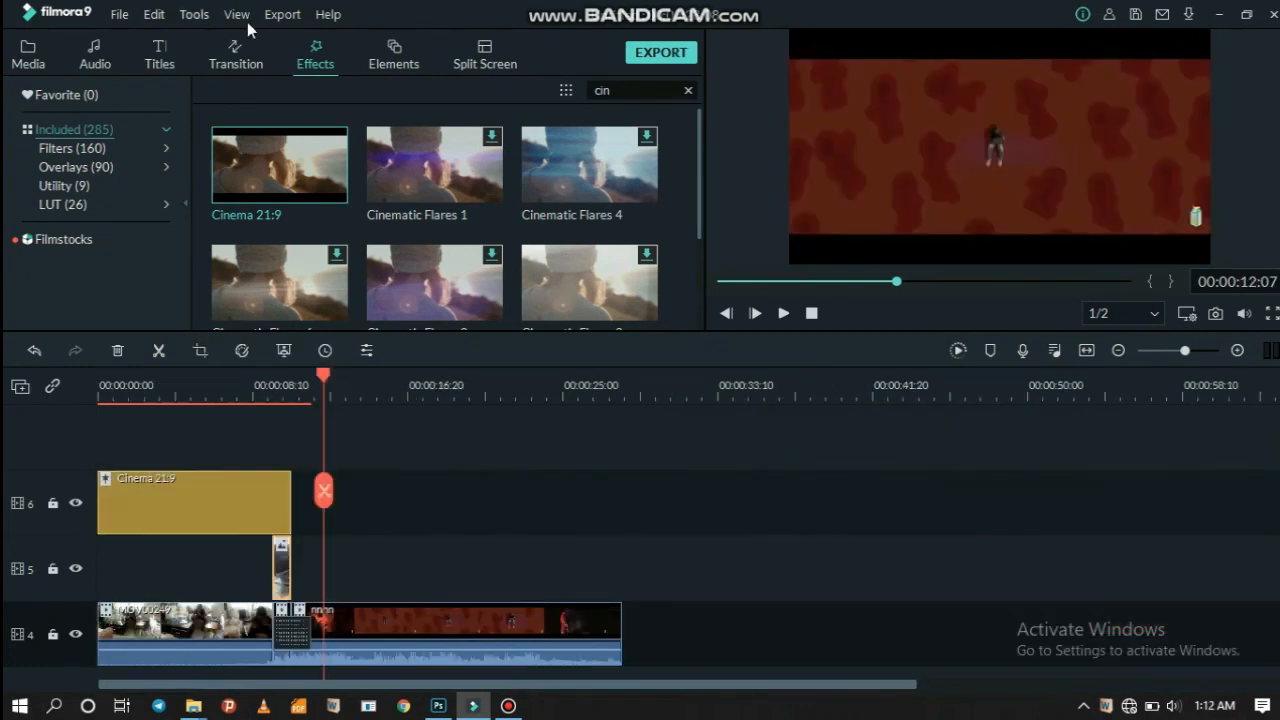
Step: Start exporting the finished project with the Export to Device option
left_click(275, 20)
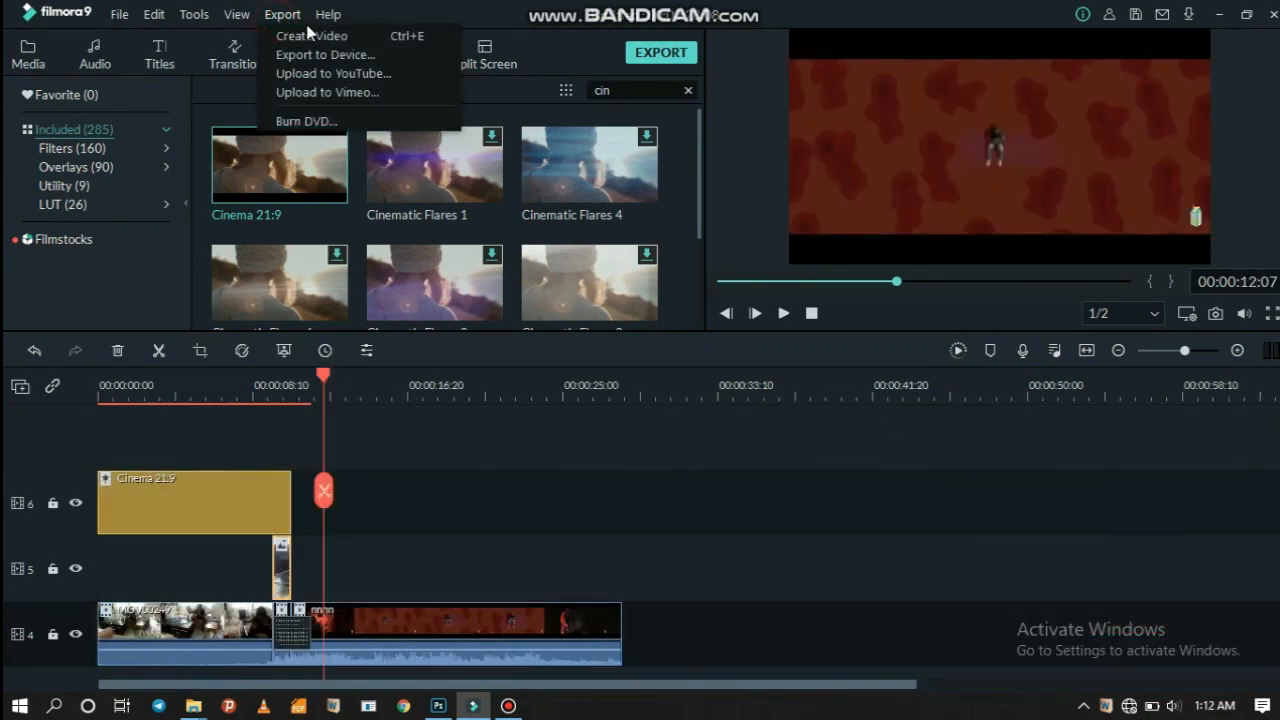
left_click(316, 54)
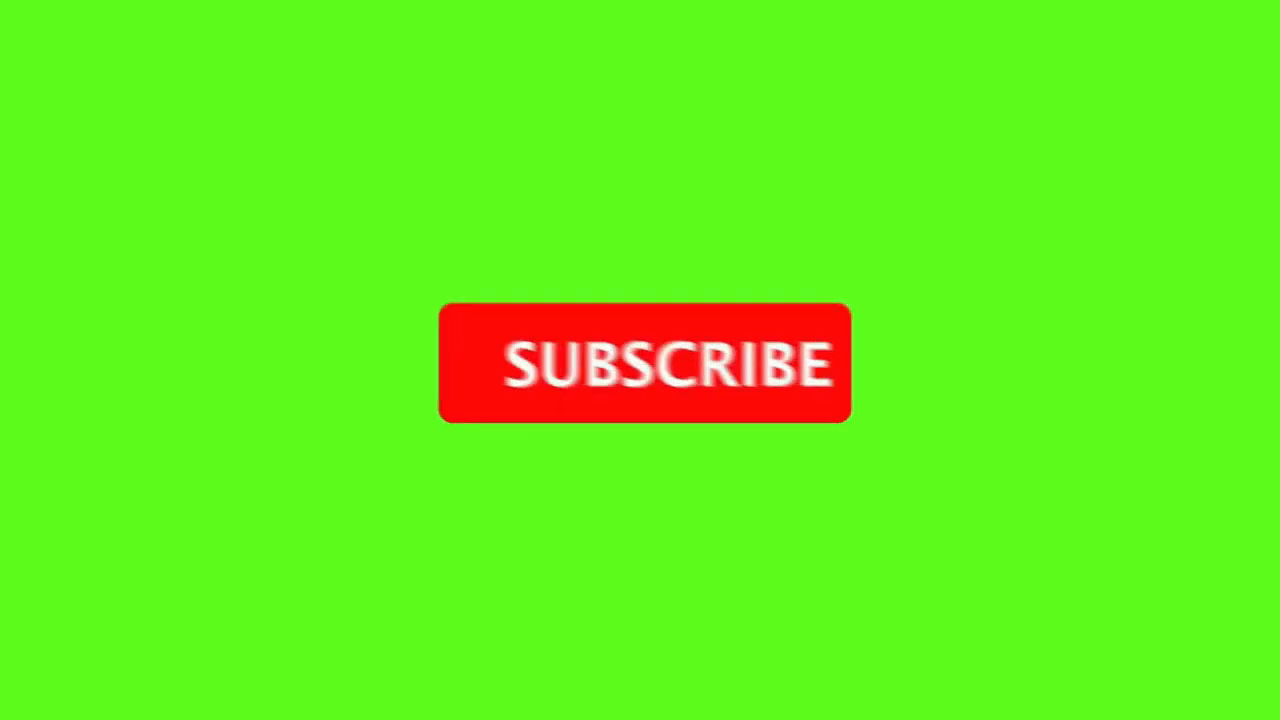